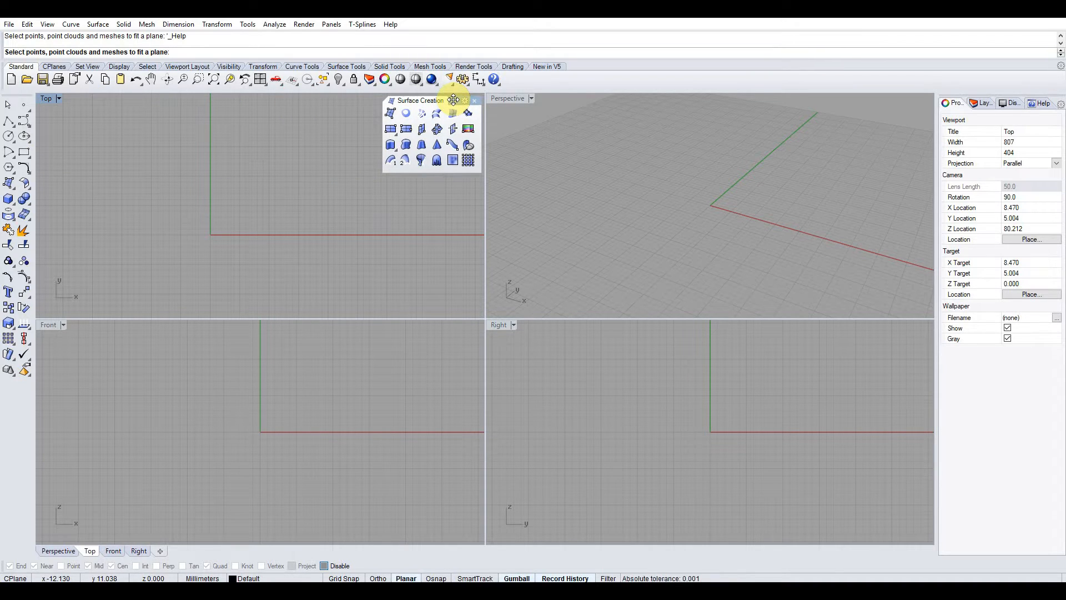
Step: Maximize the Top viewport and move the floating Surface Creation toolbar beside the viewport title
drag(454, 99, 455, 100)
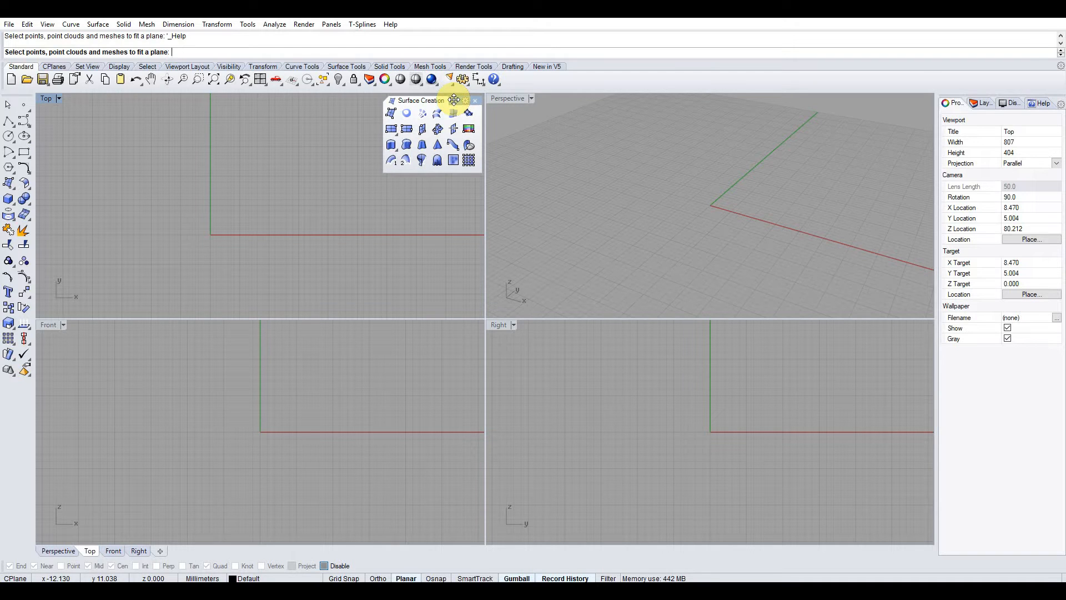
drag(454, 100, 453, 241)
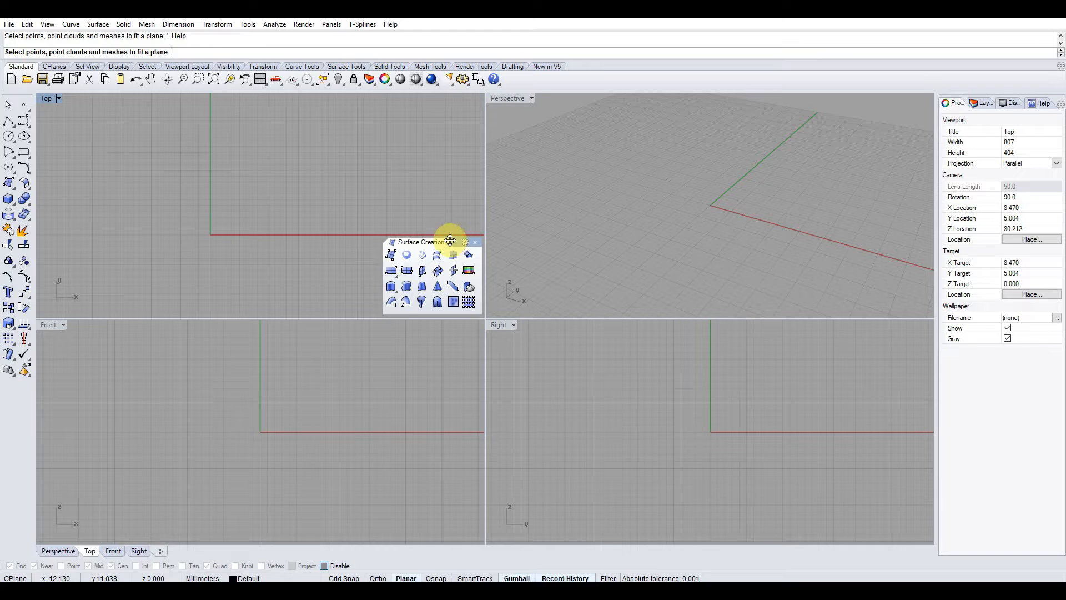
double_click(47, 99)
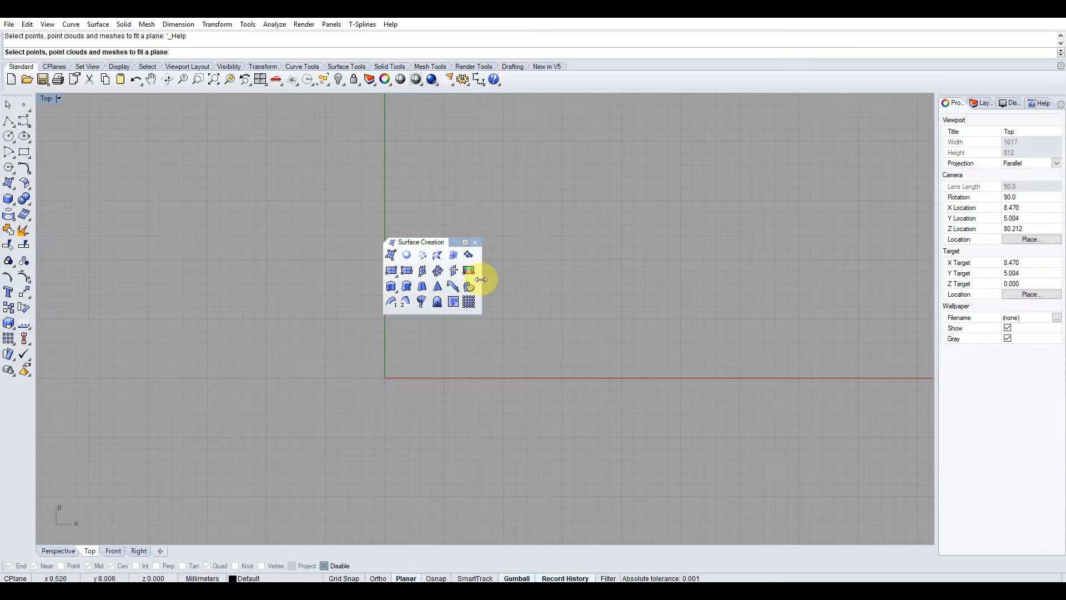
drag(450, 242, 112, 100)
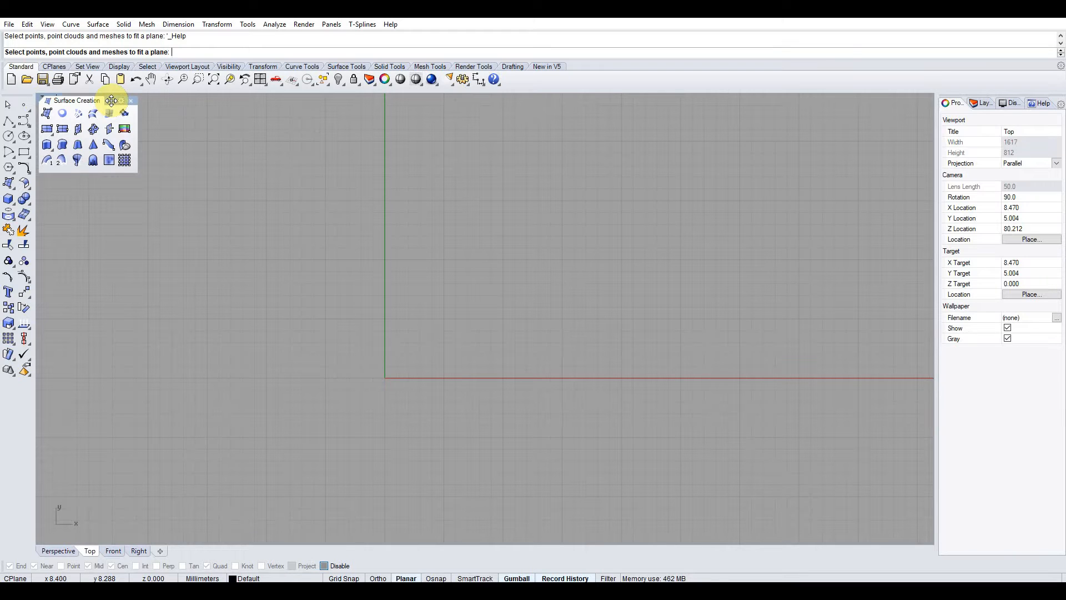
drag(112, 99, 115, 108)
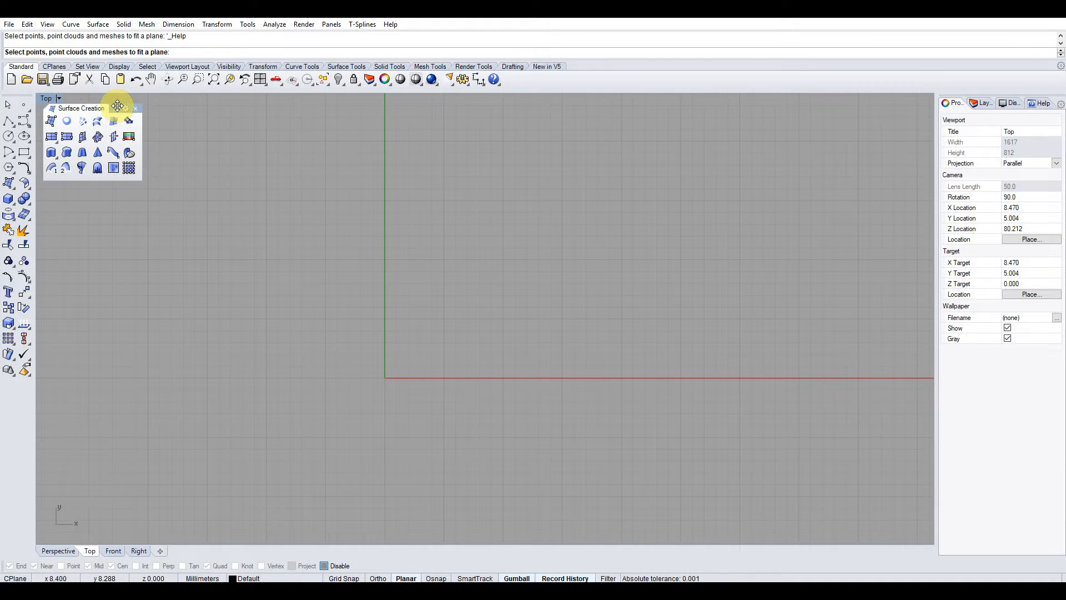
drag(114, 107, 122, 109)
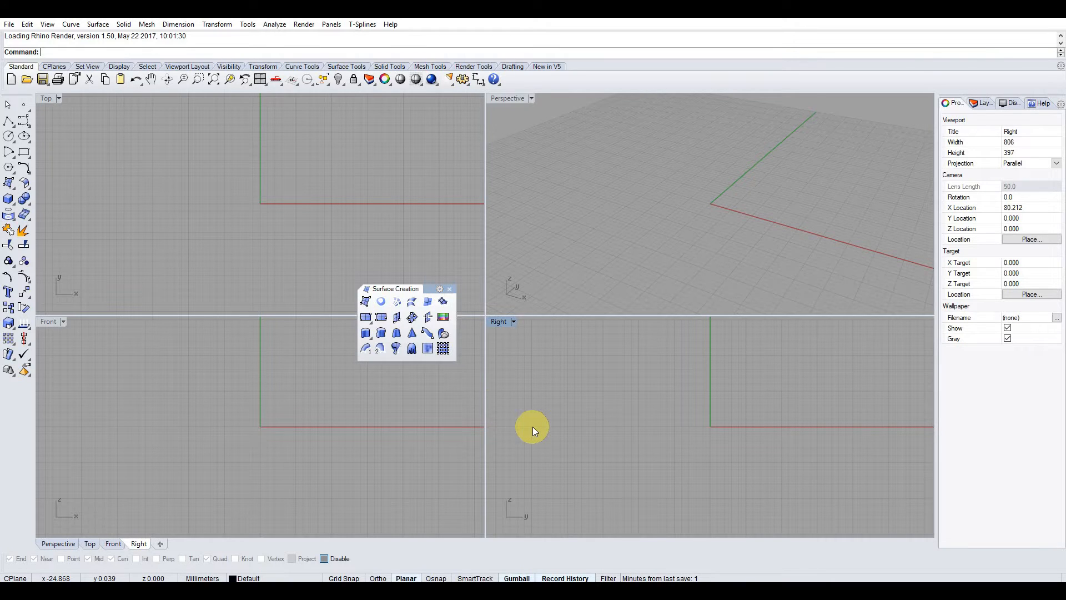
Step: Reposition the floating Surface Creation toolbar over the Top viewport and close it
drag(427, 290, 452, 238)
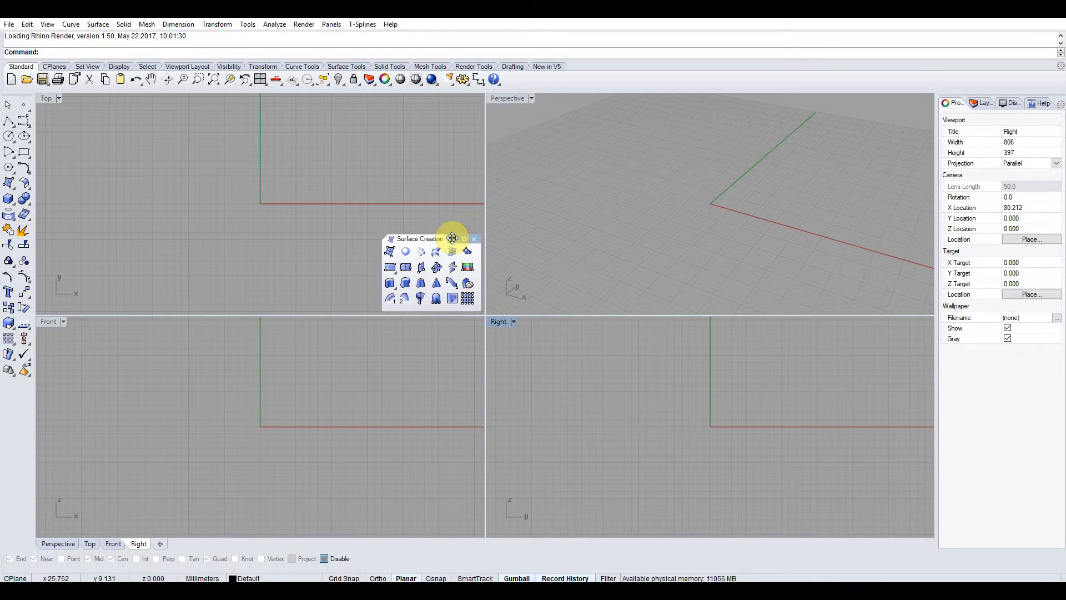
drag(452, 238, 453, 102)
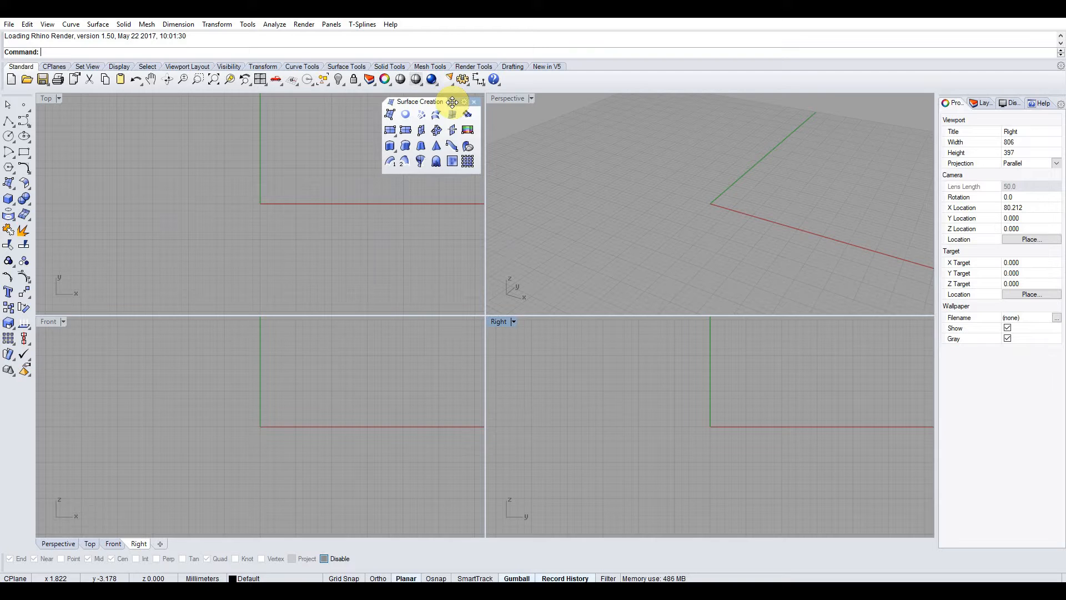
drag(452, 102, 283, 238)
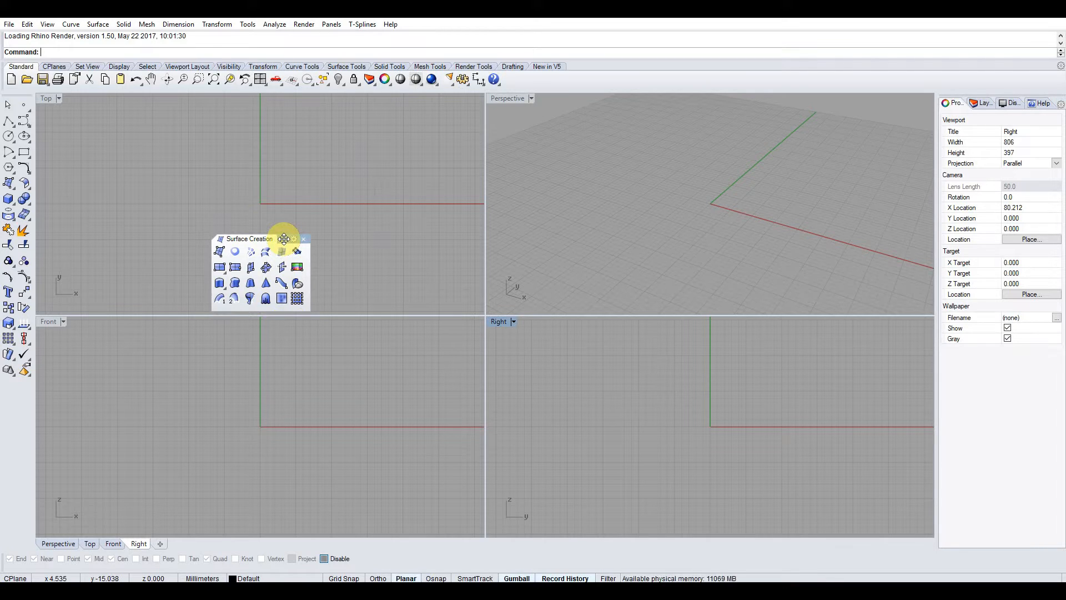
drag(285, 239, 409, 225)
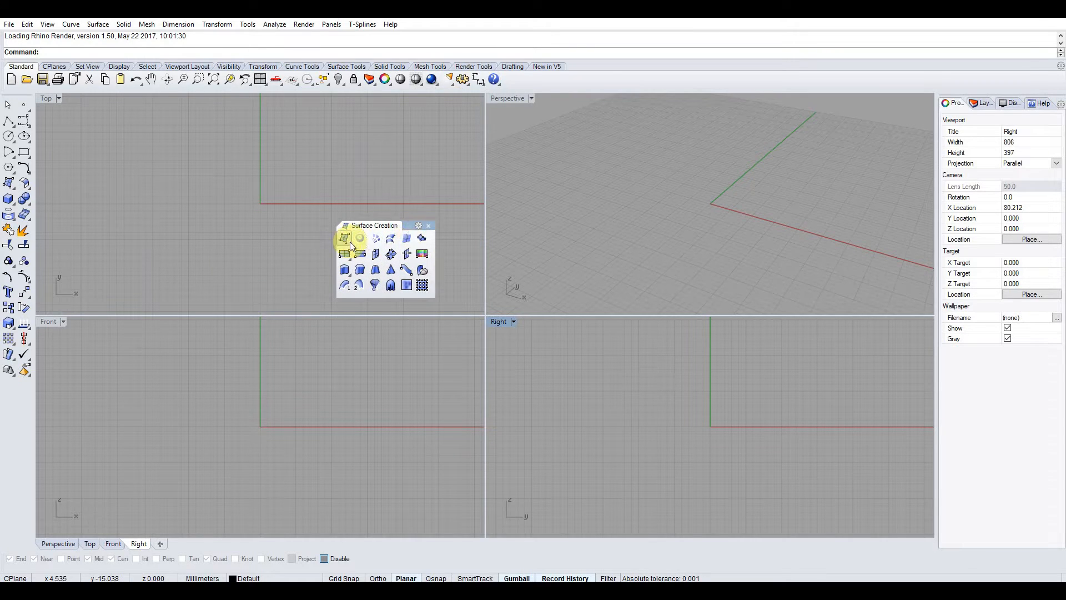
drag(404, 222, 395, 198)
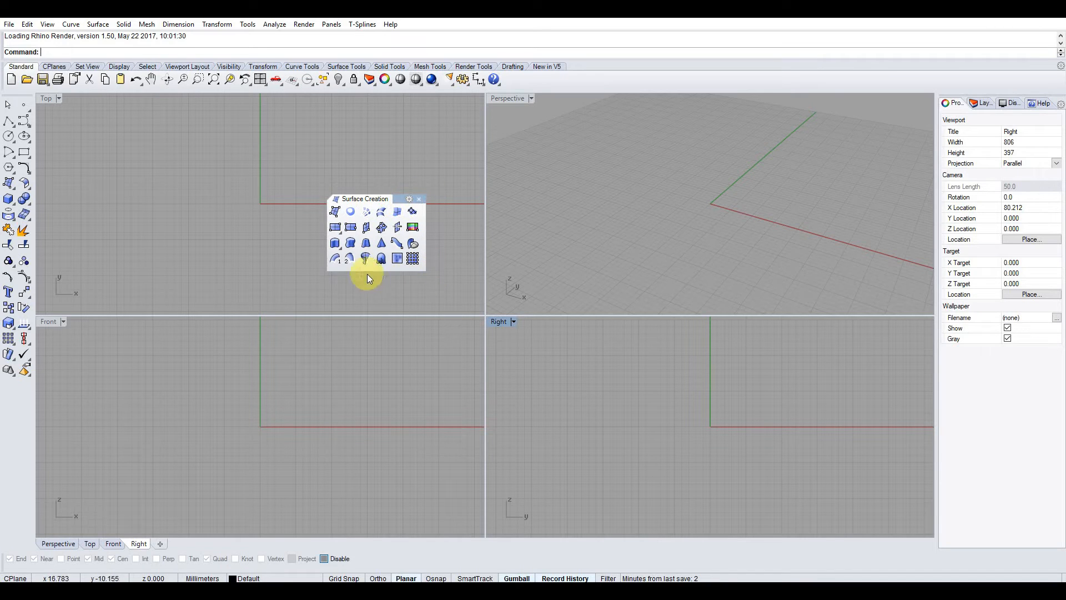
click(418, 200)
click(148, 207)
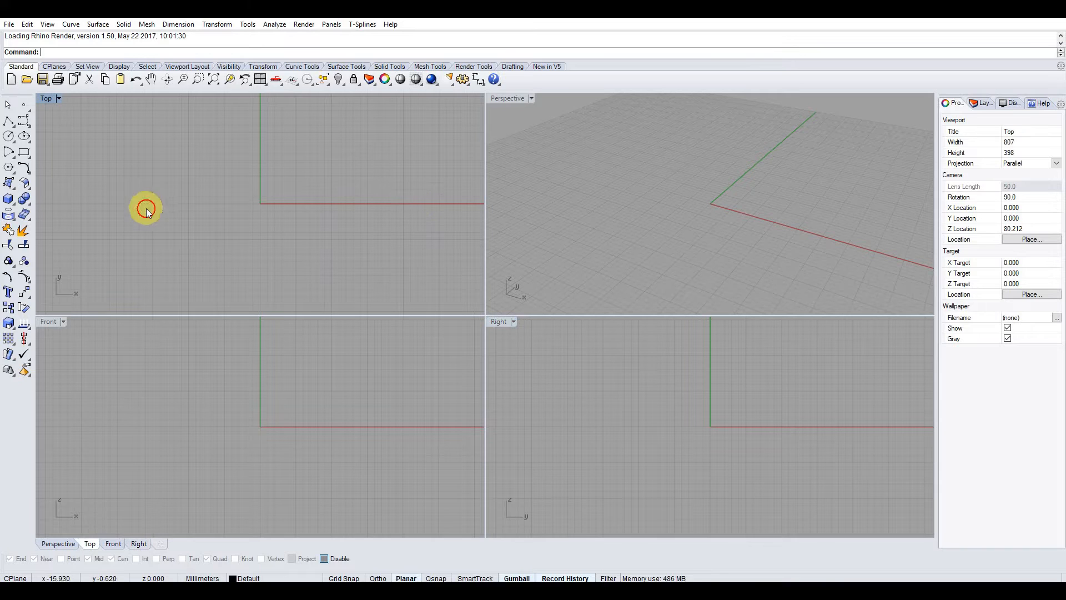
Step: Detach the Surface Creation toolbar as a floating palette and park it over the Front viewport
click(15, 191)
drag(53, 182, 229, 184)
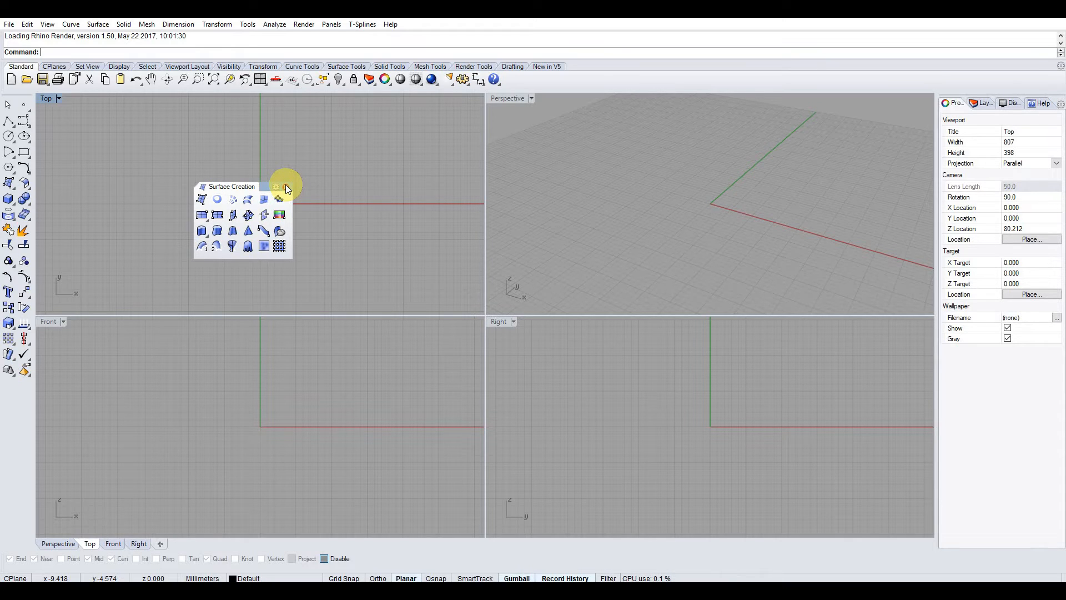
drag(265, 185, 435, 337)
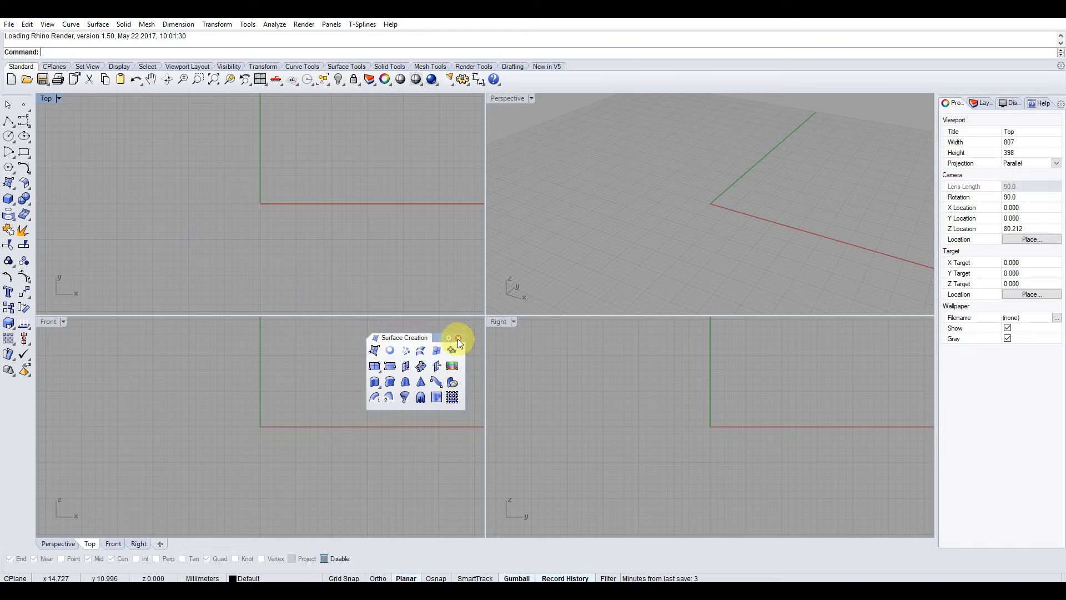
Step: Create a box by its base corners around the origin in the Top viewport and its height in the Front viewport
click(10, 200)
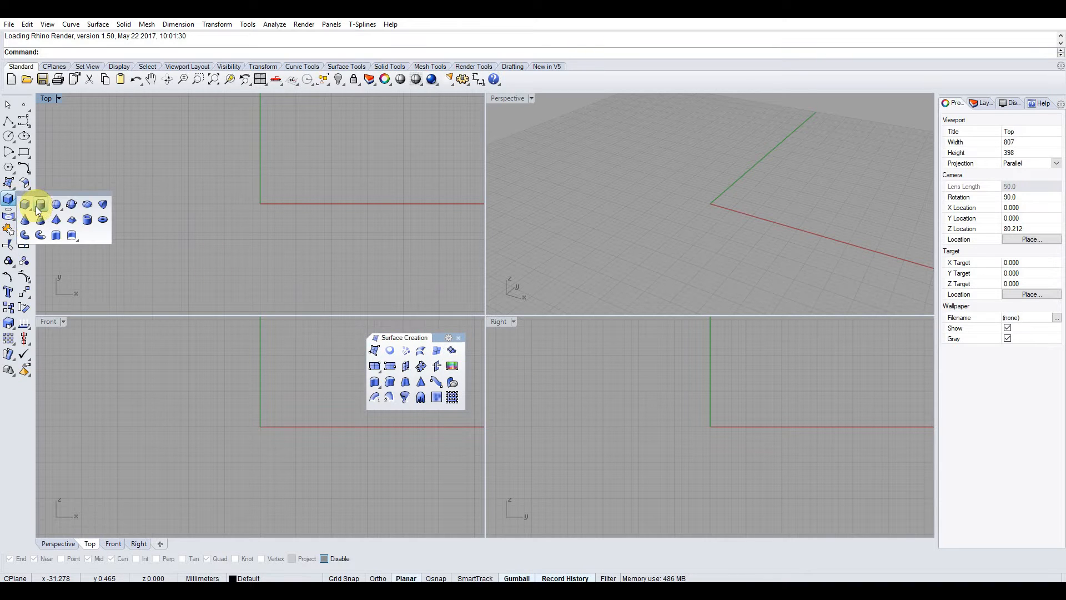
click(28, 203)
click(210, 164)
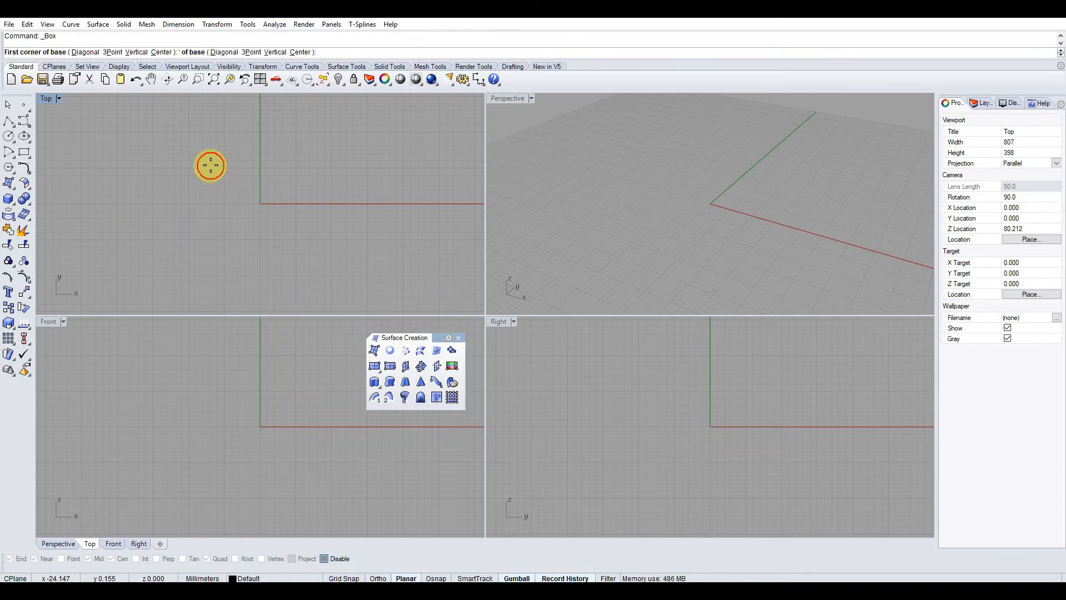
click(340, 255)
click(280, 351)
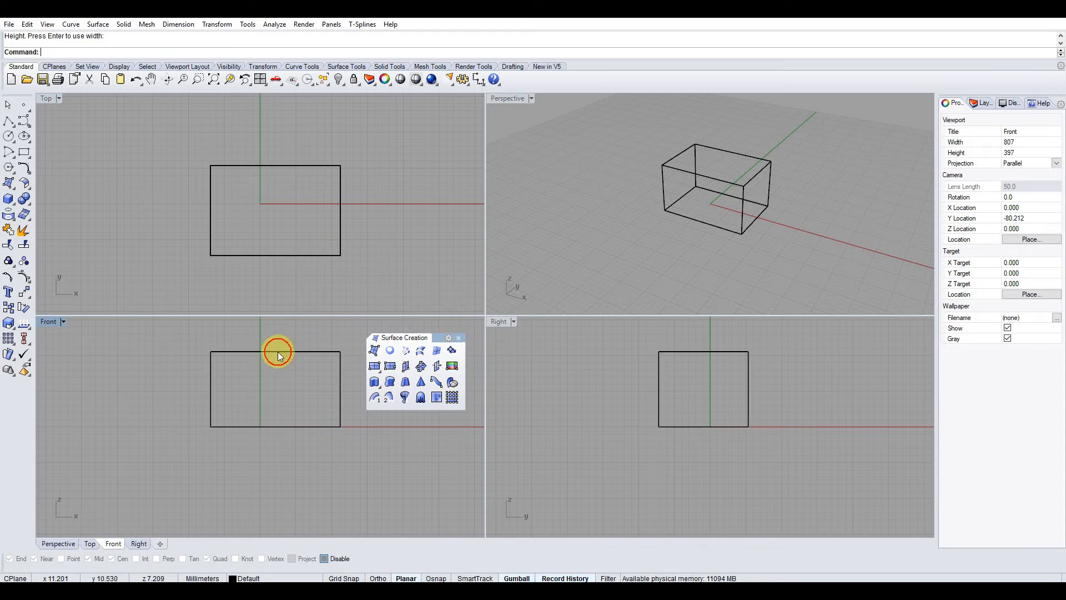
Step: Set the Perspective viewport to Shaded display and maximize it
click(530, 99)
click(547, 139)
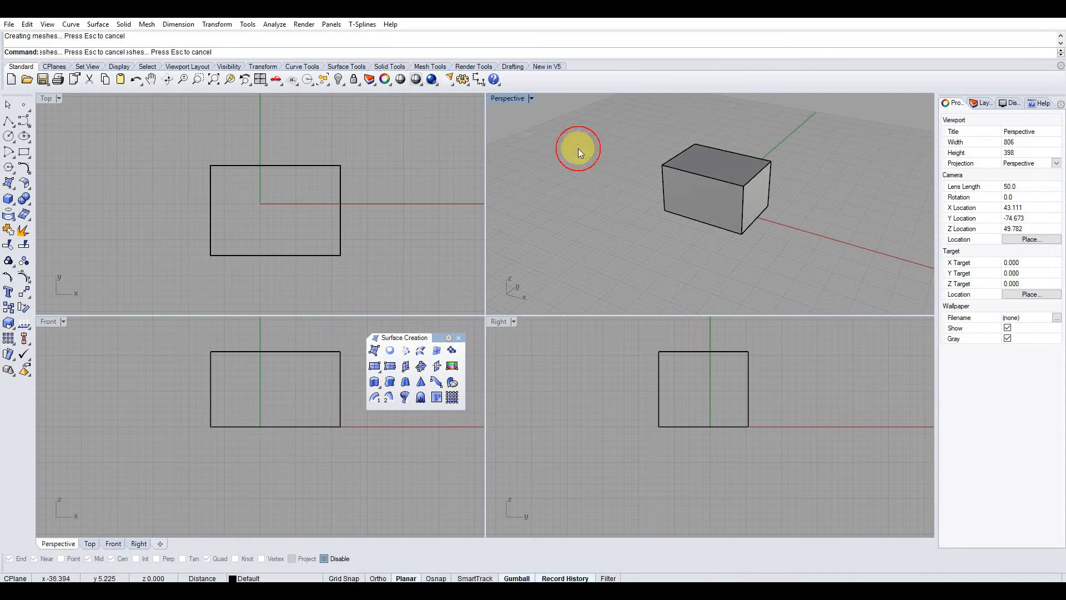
double_click(512, 99)
scroll(547, 288, up, 2)
right_drag(548, 289, 595, 255)
Step: Explode the box into separate surfaces
click(595, 252)
click(715, 289)
click(673, 258)
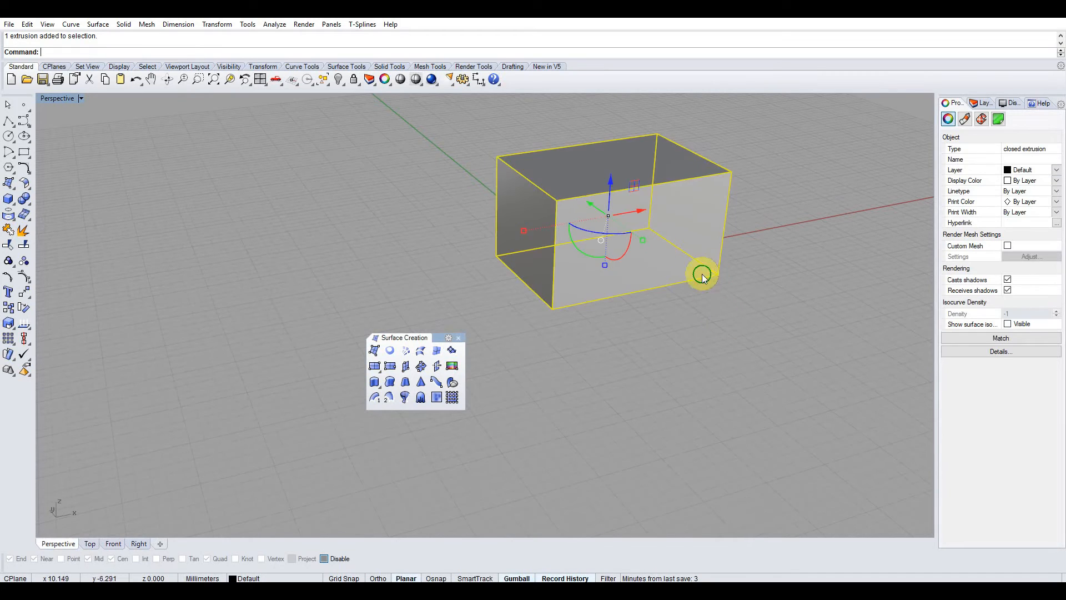
shift+right_drag(702, 273, 682, 302)
click(743, 307)
click(651, 284)
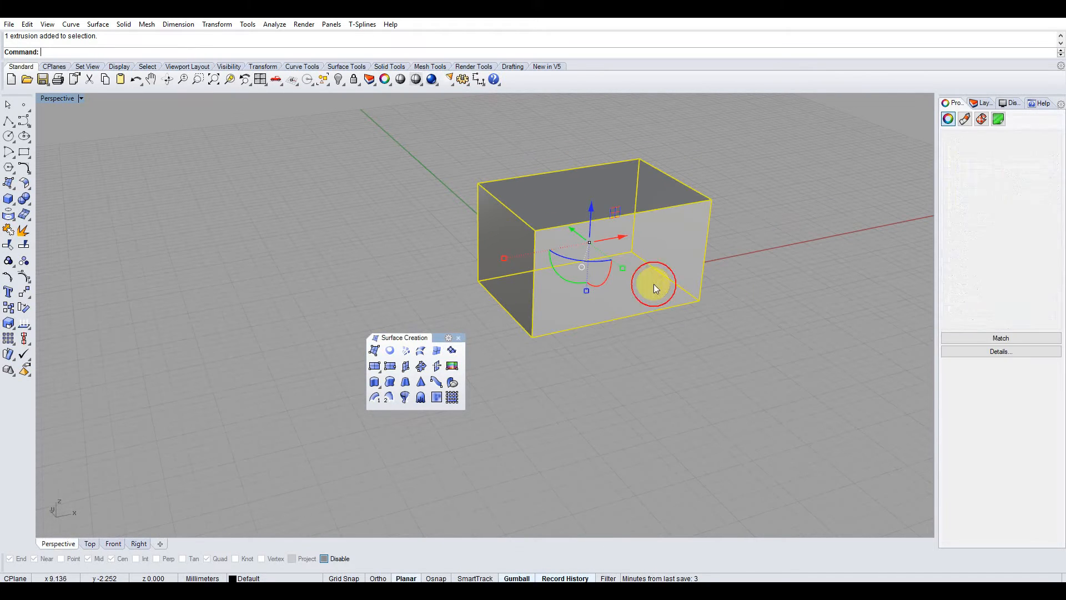
click(25, 236)
click(804, 369)
Step: Move the front surface of the exploded box outward, away from the other faces
click(591, 277)
right_drag(591, 277, 528, 229)
drag(528, 228, 608, 247)
click(714, 185)
right_drag(714, 185, 625, 281)
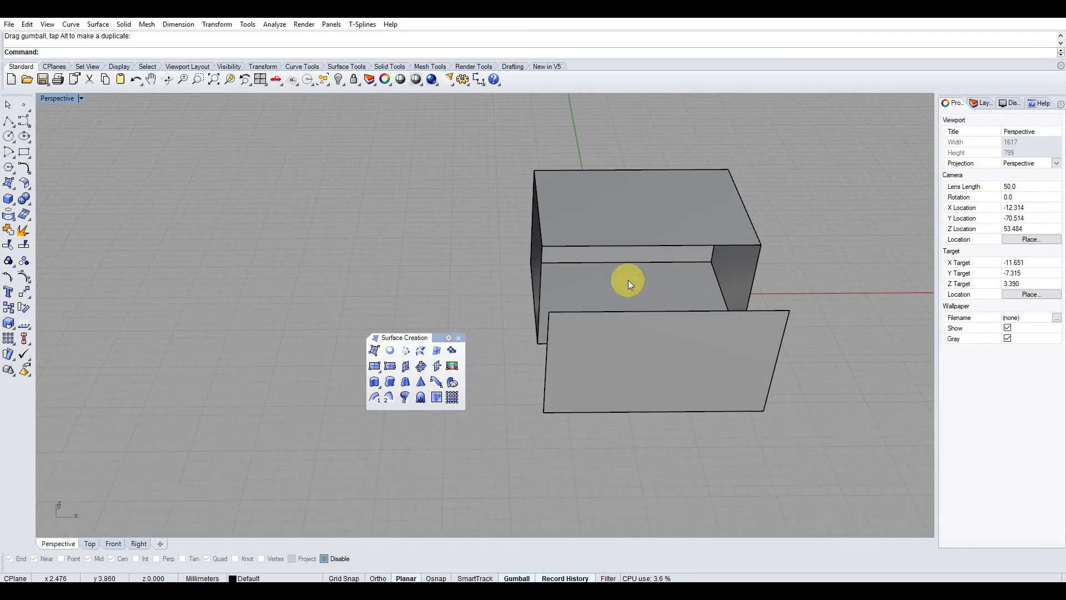
Step: Lift the box's top surface upward and move its right side surface outward
click(626, 281)
right_drag(729, 275, 647, 179)
drag(647, 178, 636, 129)
click(740, 248)
drag(775, 278, 844, 300)
Step: Move the back and left side surfaces of the exploded box outward
right_drag(714, 254, 743, 295)
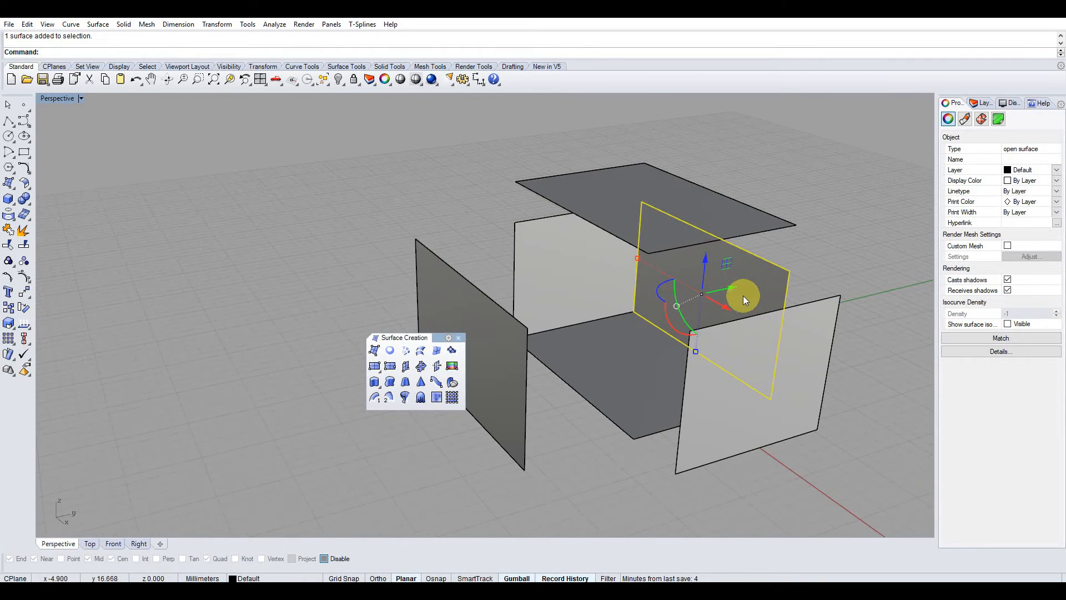
drag(756, 279, 801, 272)
click(573, 292)
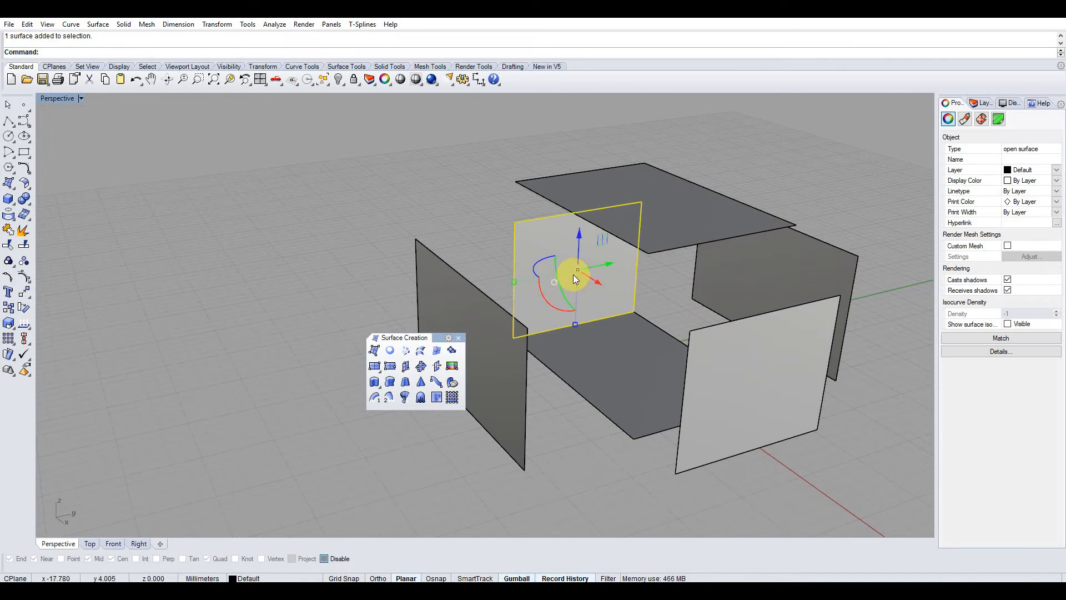
drag(598, 282, 567, 263)
click(604, 313)
right_drag(605, 313, 714, 321)
click(625, 356)
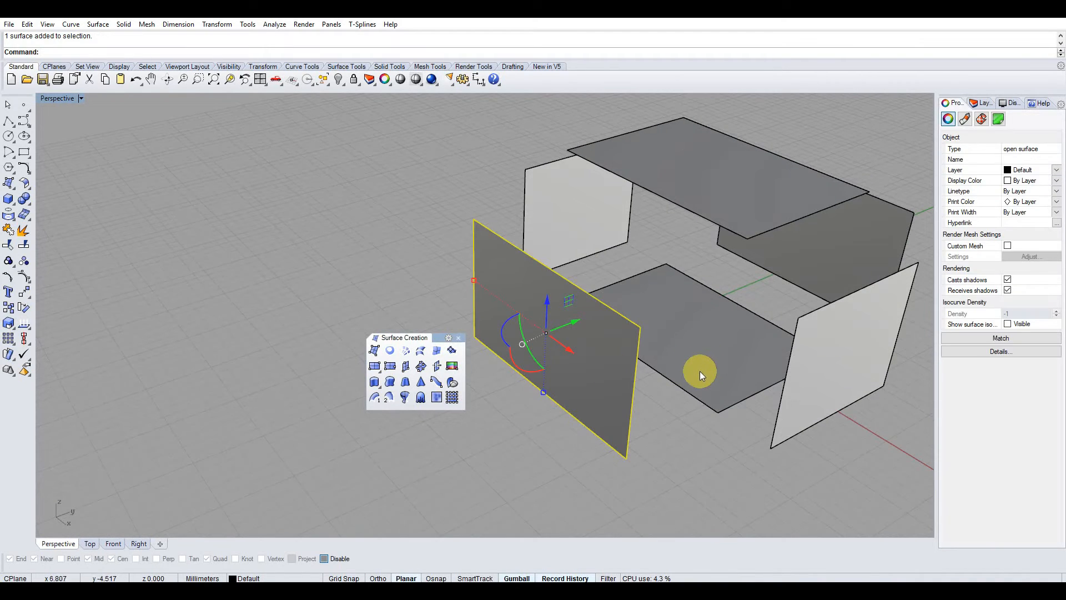
Step: Undo all the surface moves so the faces meet as a box again
key(ctrl+z)
key(ctrl+z)
key(ctrl+z)
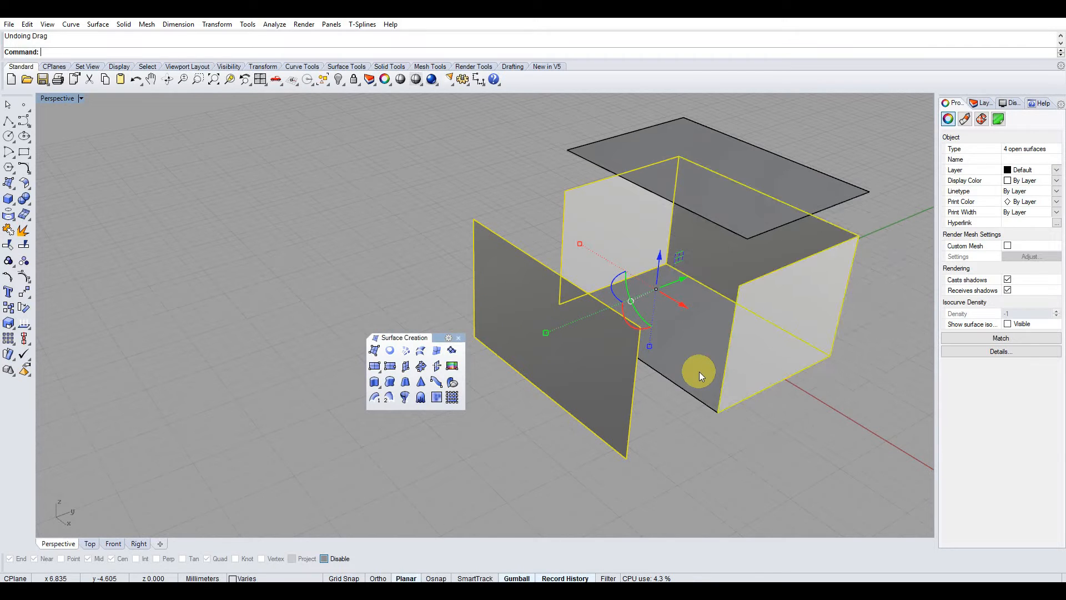
key(ctrl+z)
key(ctrl+z)
click(769, 432)
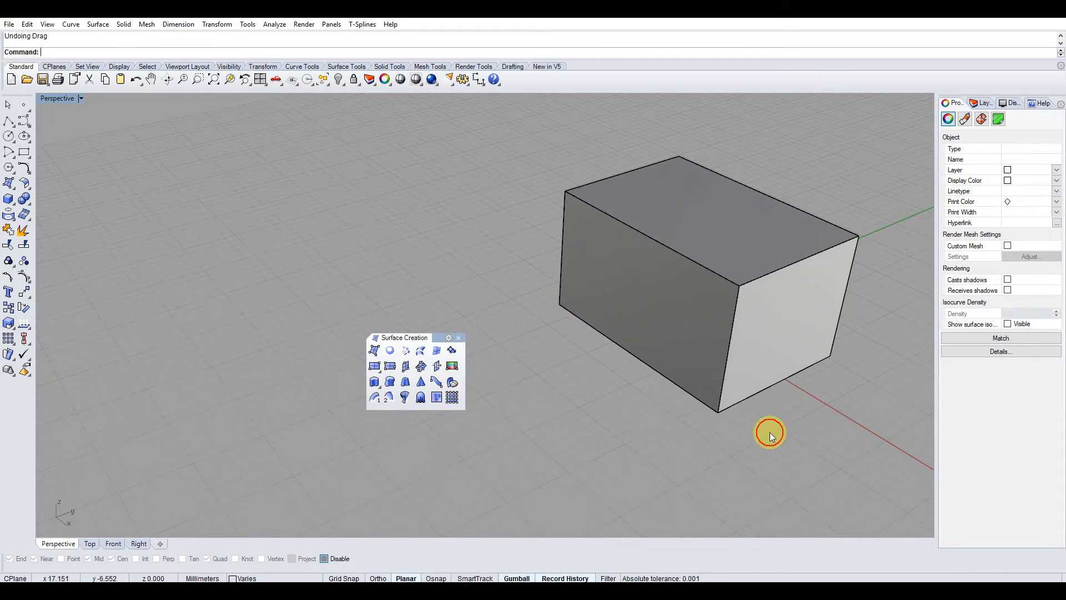
Step: Join the six box surfaces as a trial, select the result, and undo the join
click(712, 309)
scroll(661, 239, down, 5)
drag(573, 163, 771, 355)
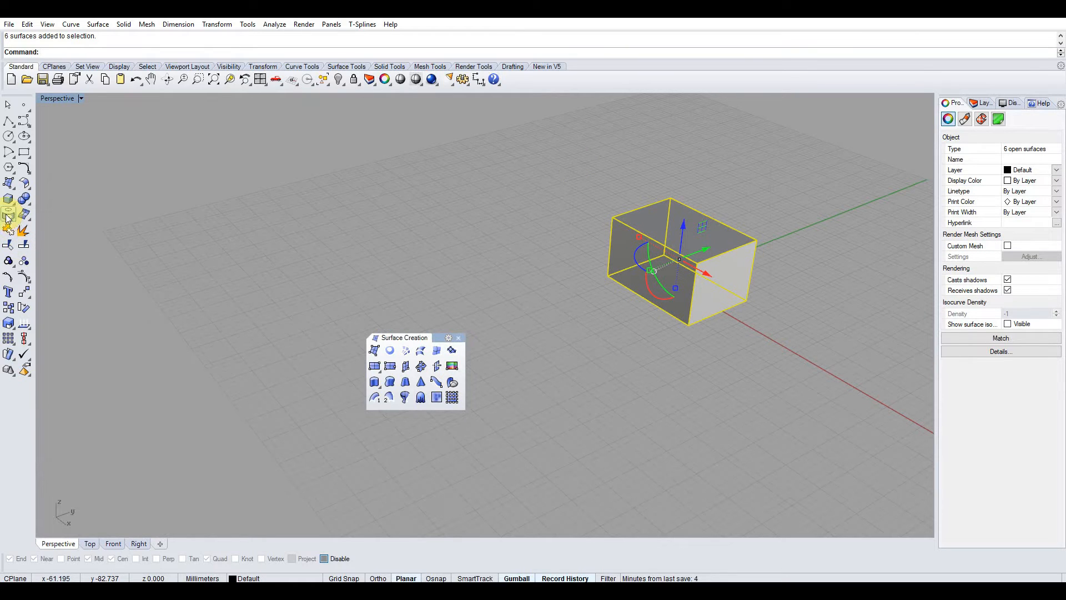
click(8, 244)
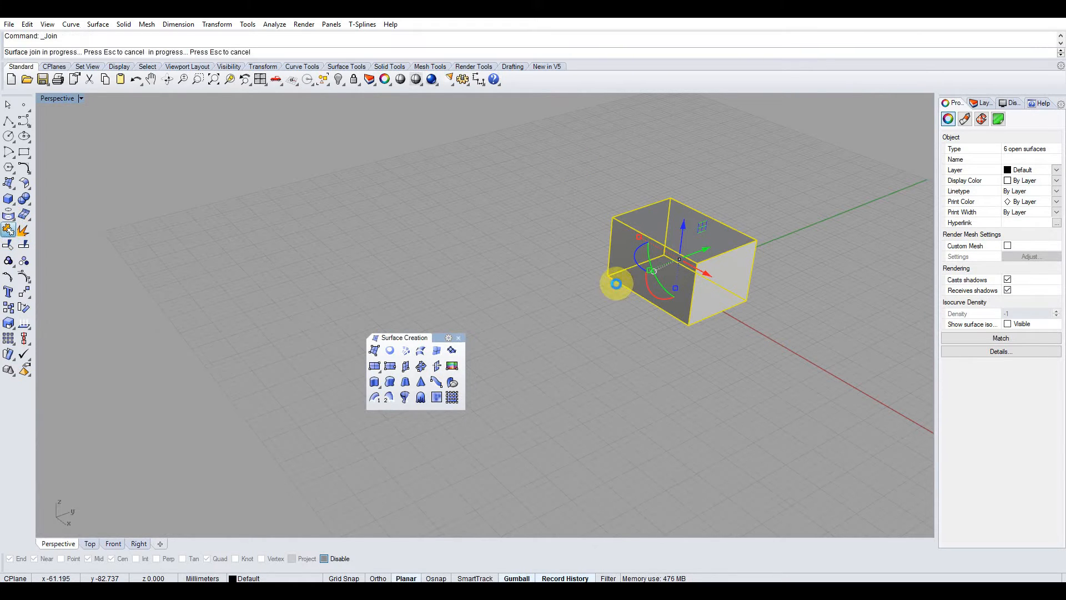
click(778, 293)
scroll(738, 286, up, 3)
click(736, 284)
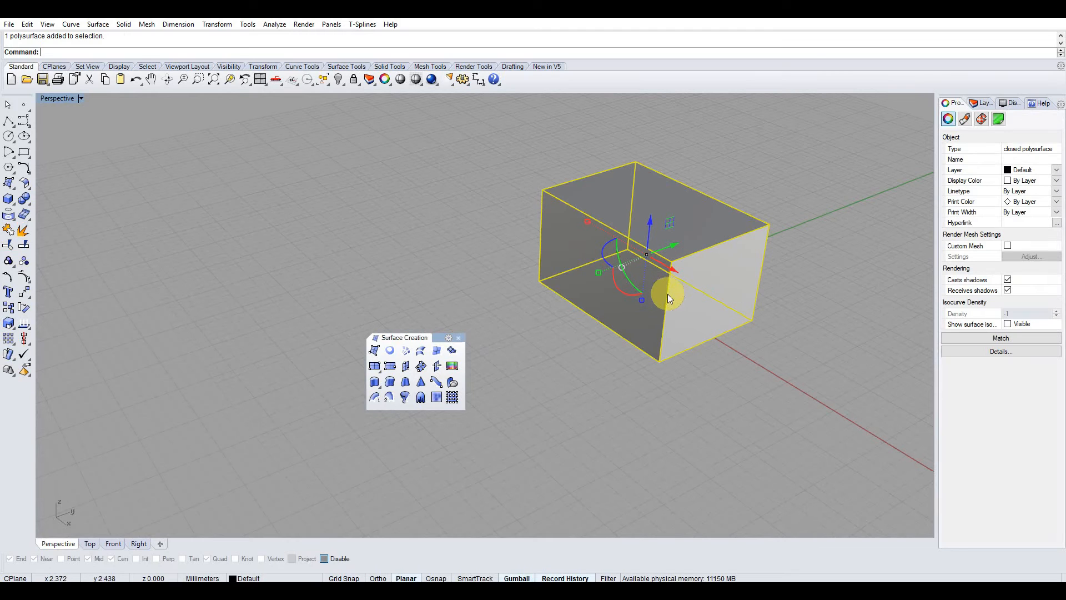
key(ctrl+z)
Step: Join all six box surfaces into one closed polysurface
click(801, 332)
drag(492, 139, 867, 458)
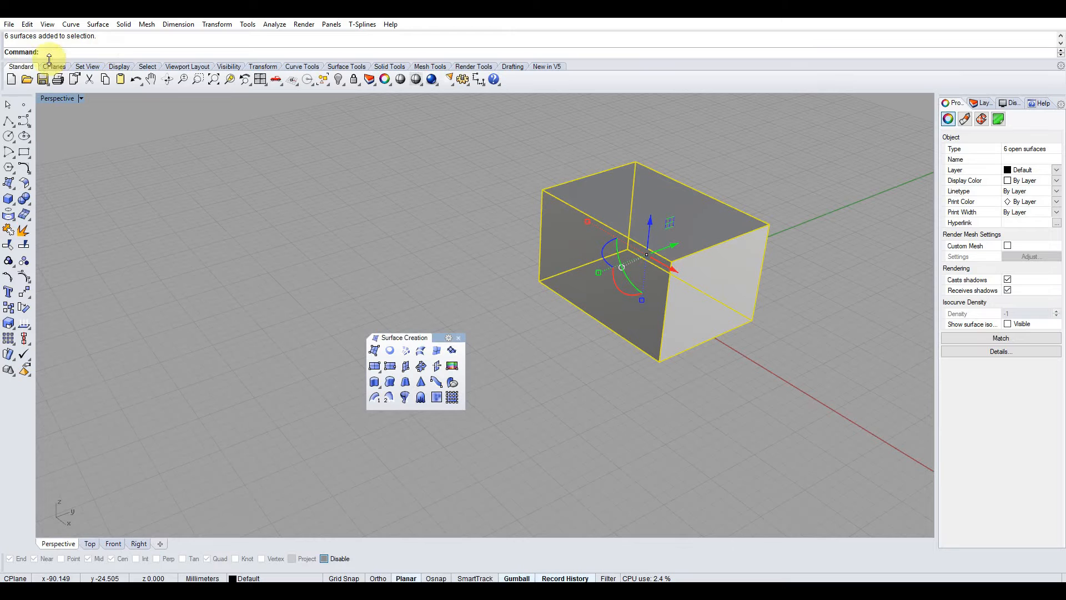
click(9, 229)
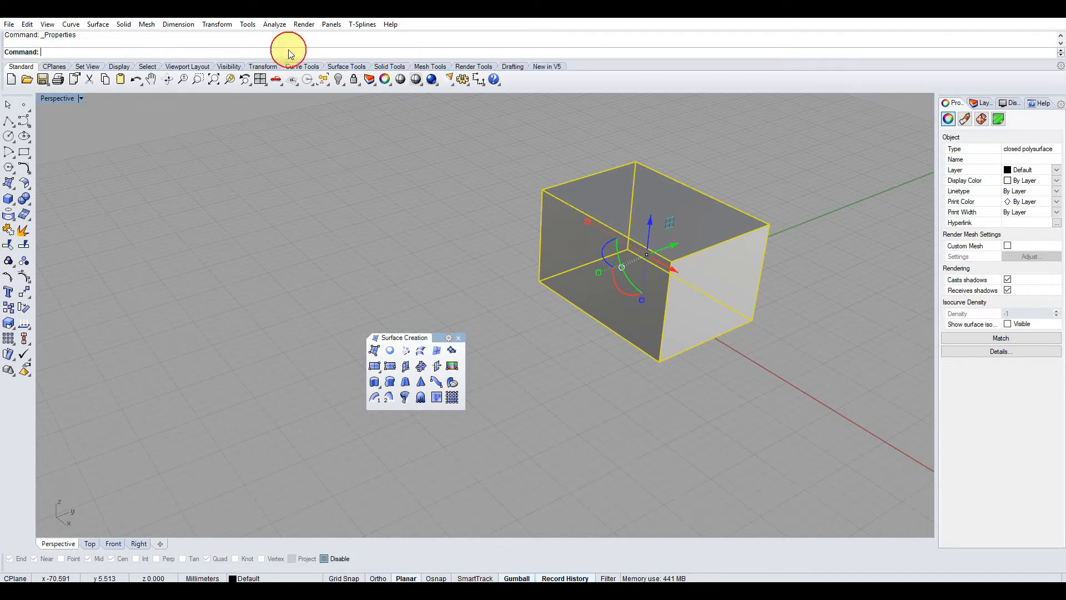
Step: Examine the Join result line in the command history and close the history window
key(F2)
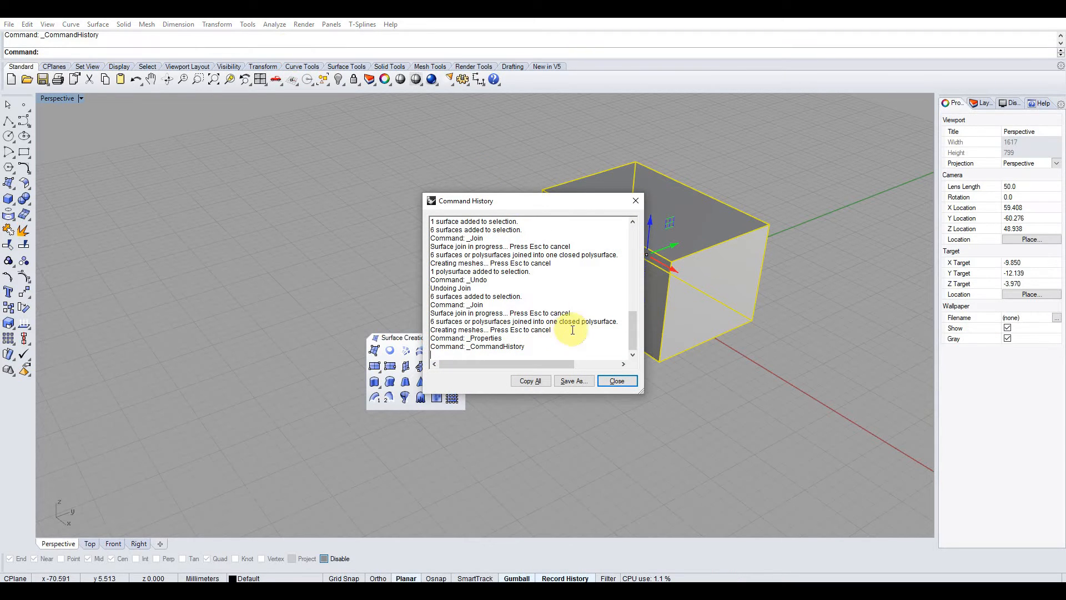
drag(561, 322, 614, 322)
drag(436, 322, 616, 322)
drag(577, 203, 308, 171)
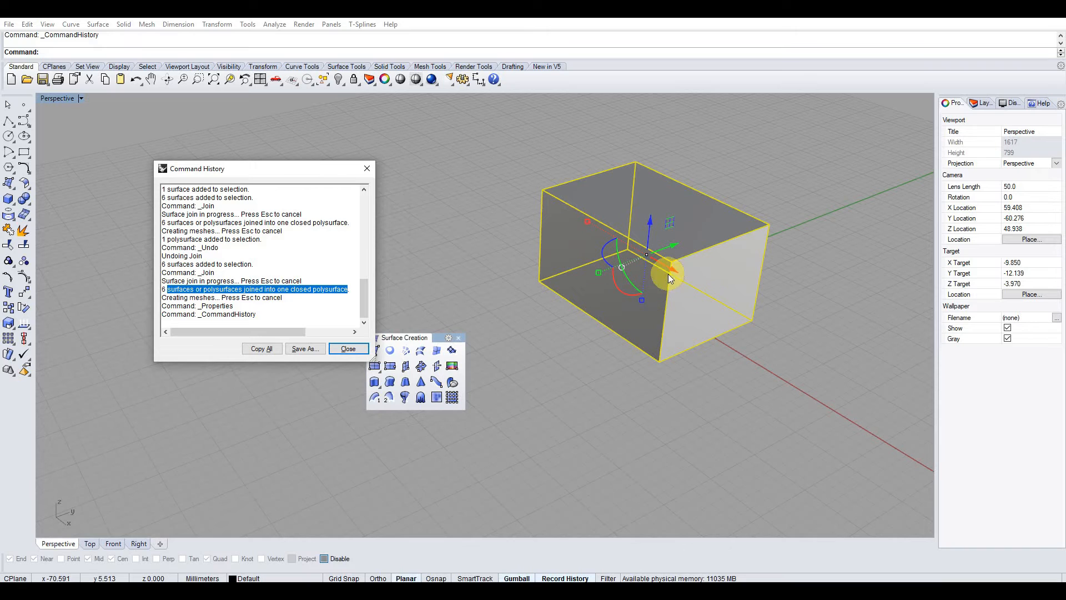
click(352, 350)
Step: Deselect and reselect the joined box to check its object type
click(634, 349)
click(693, 312)
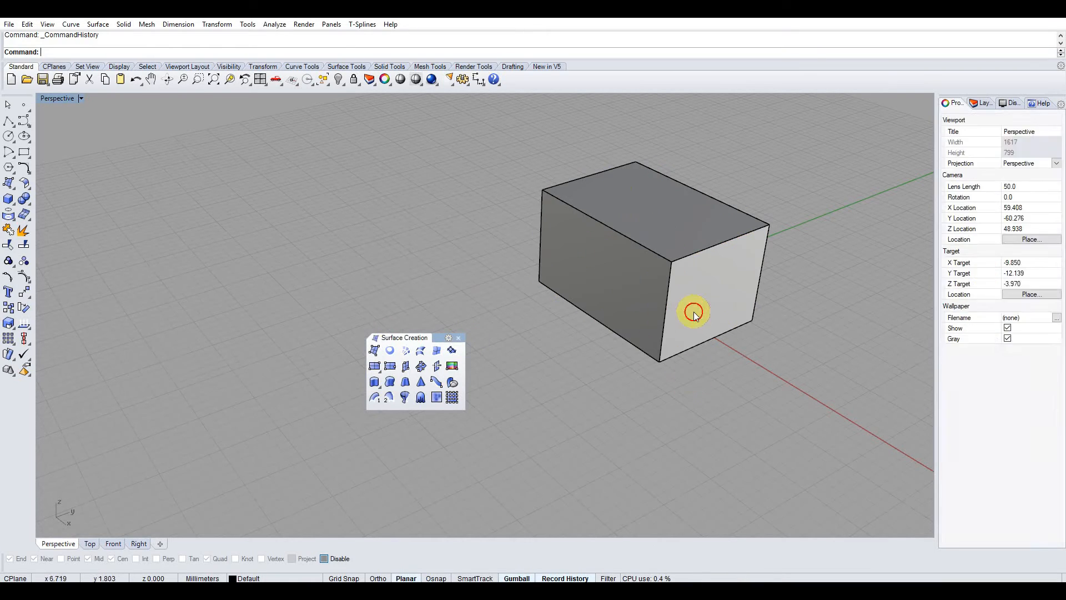
click(794, 275)
click(685, 274)
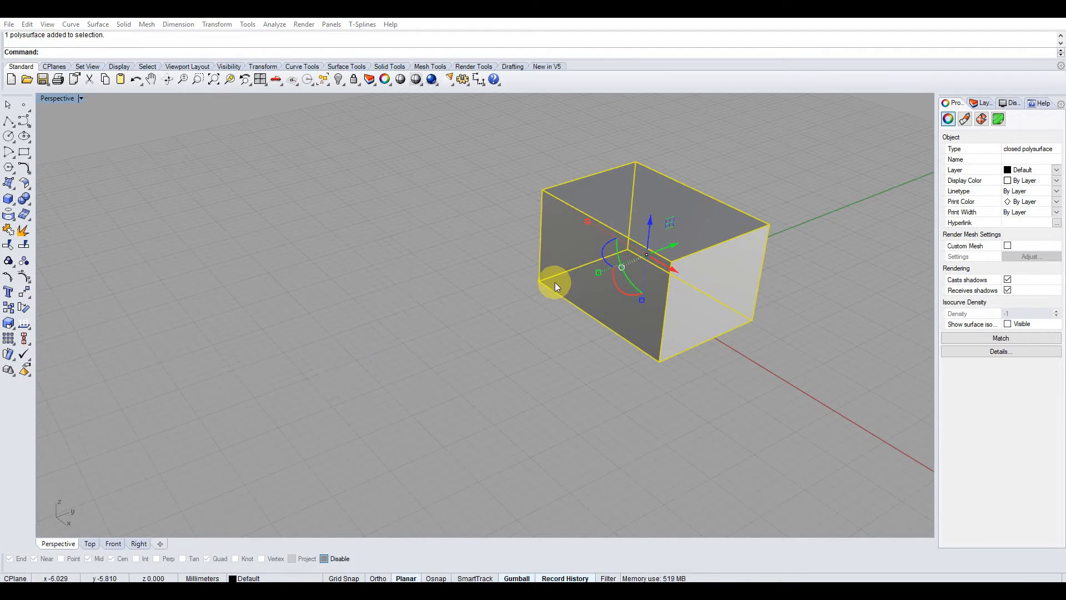
Step: Select and deselect the joined box at several of its faces to examine how it behaves as one object
click(555, 283)
right_drag(586, 332, 682, 294)
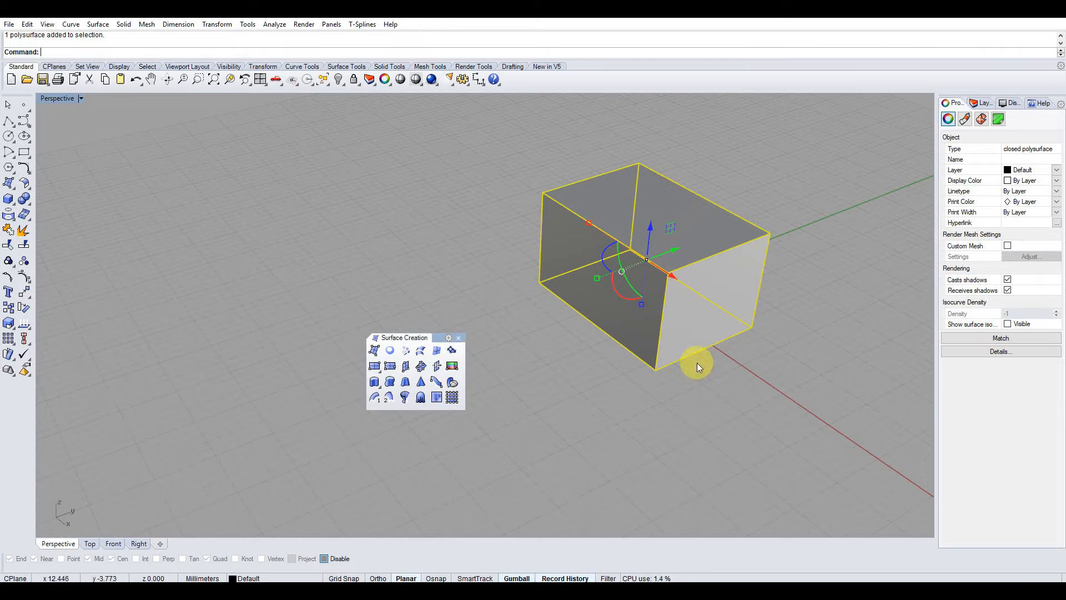
key(Escape)
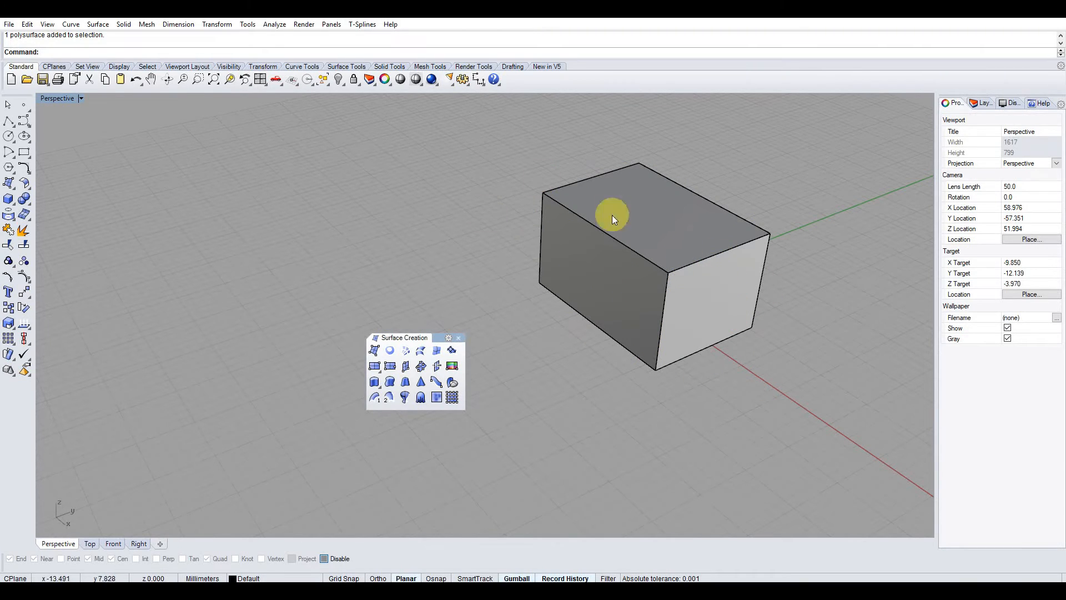
click(574, 272)
key(Escape)
click(665, 271)
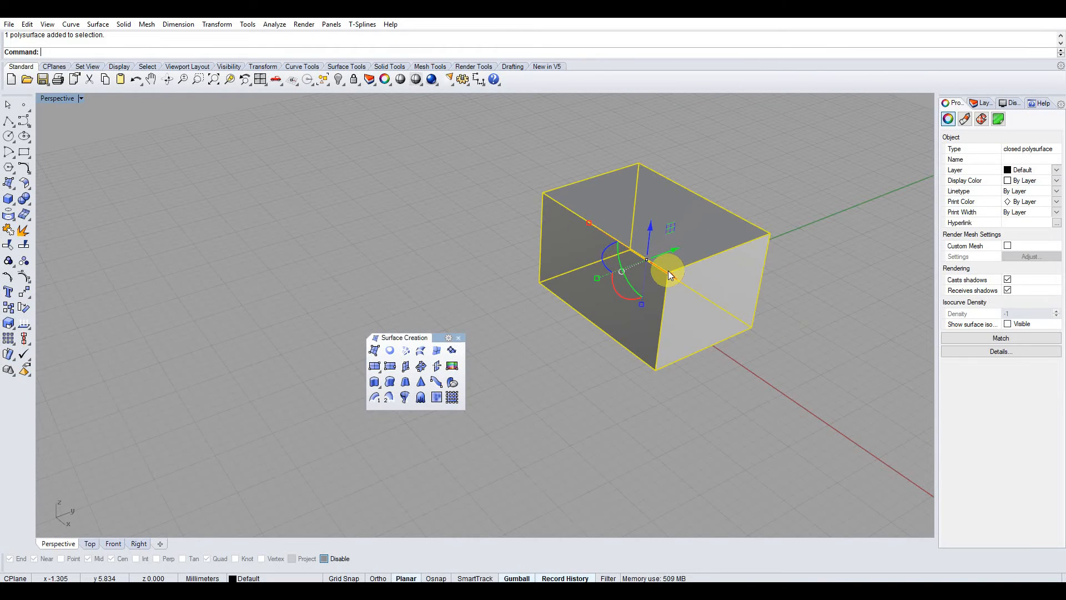
click(539, 345)
click(664, 312)
click(706, 191)
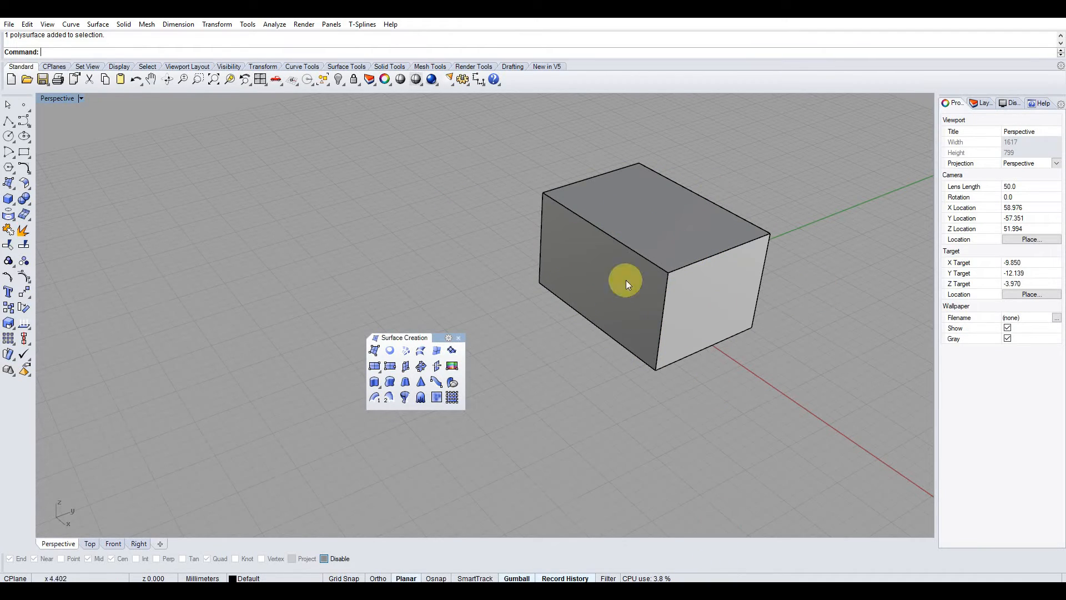
click(614, 220)
key(Escape)
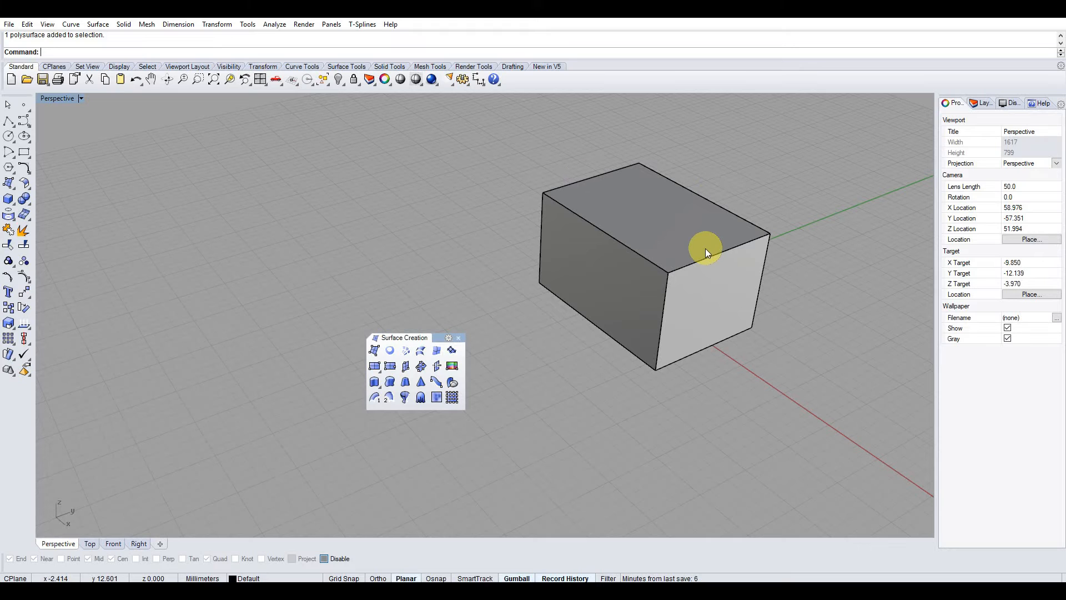
Step: Explode the box into its separate surfaces
click(688, 235)
click(106, 222)
click(568, 236)
click(43, 226)
Step: Lift the top surface above the box, compare it with the five remaining surfaces by selecting them, and undo the move
ctrl+shift+click(693, 225)
drag(656, 182, 661, 134)
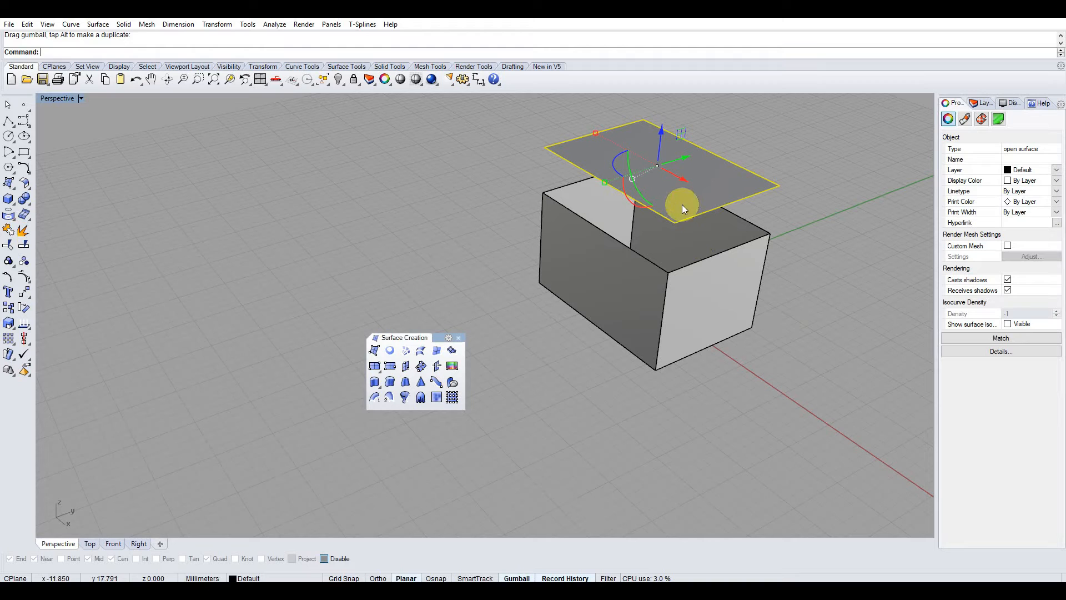
drag(804, 229, 565, 357)
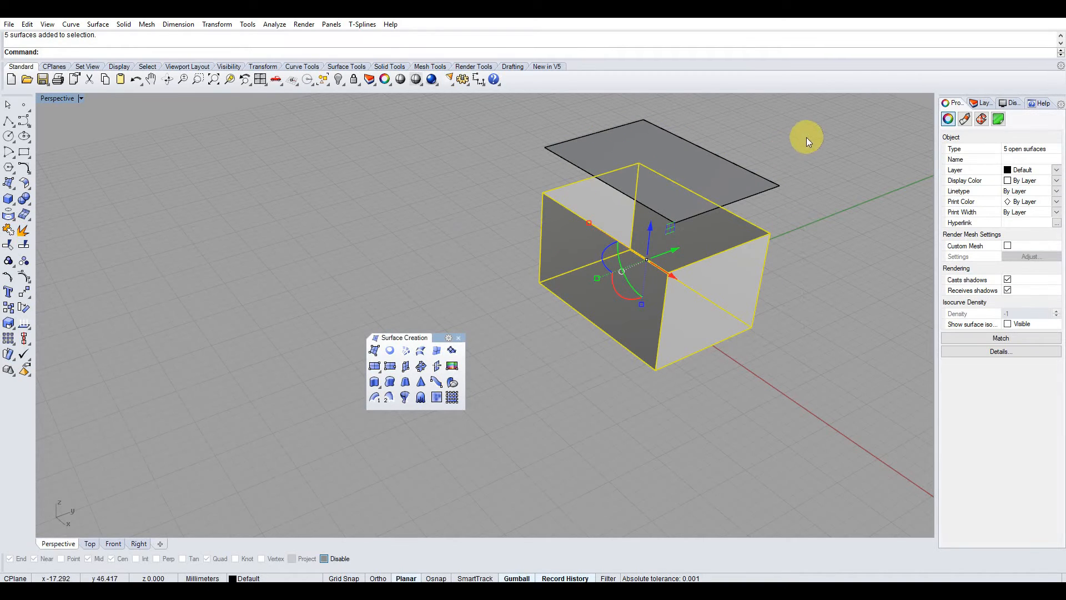
click(730, 165)
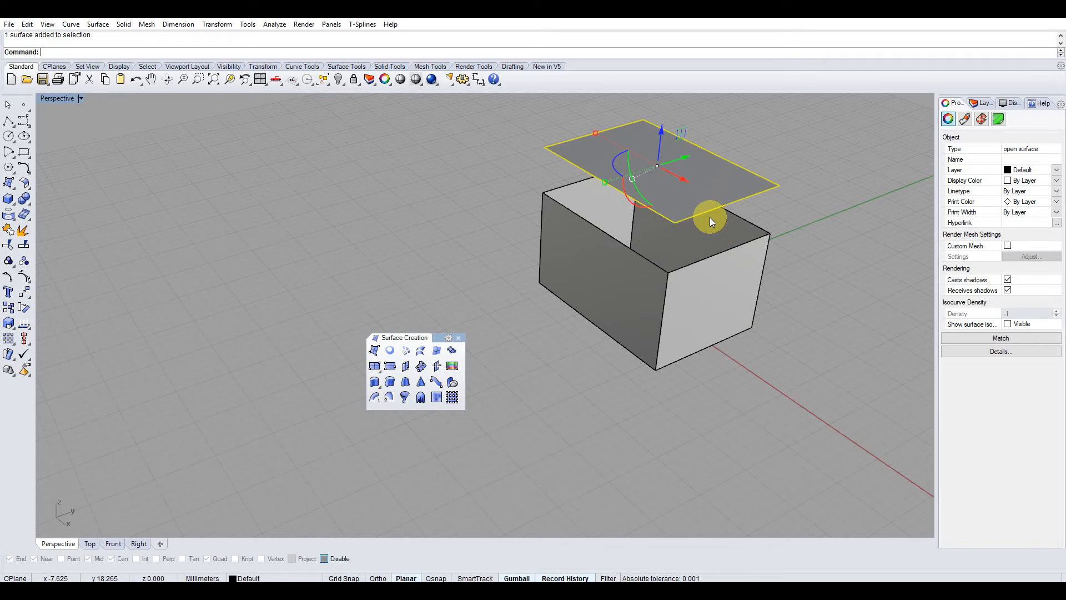
click(765, 266)
click(724, 193)
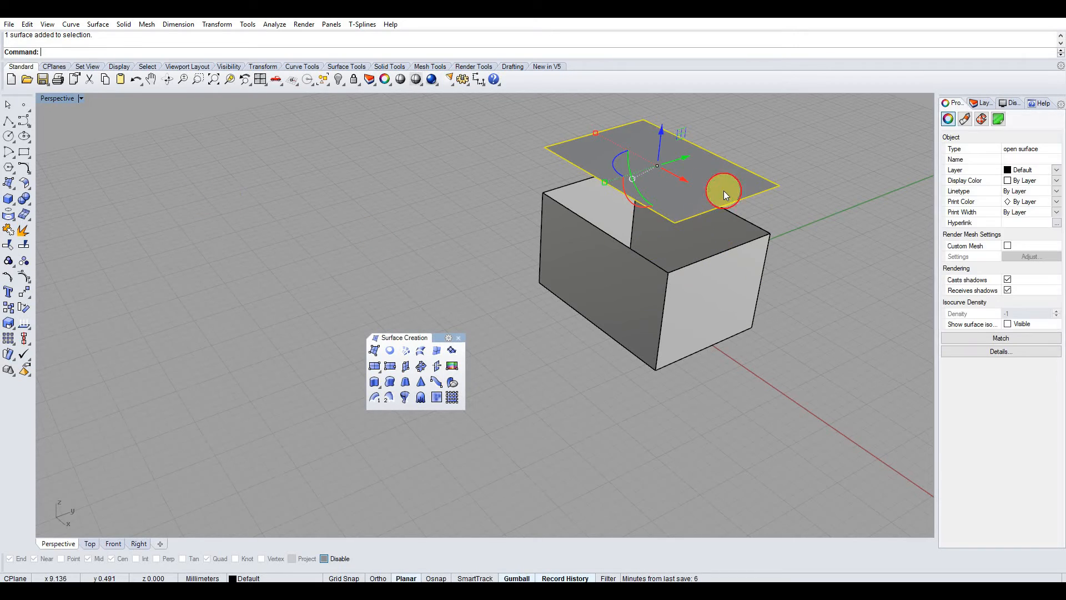
click(136, 79)
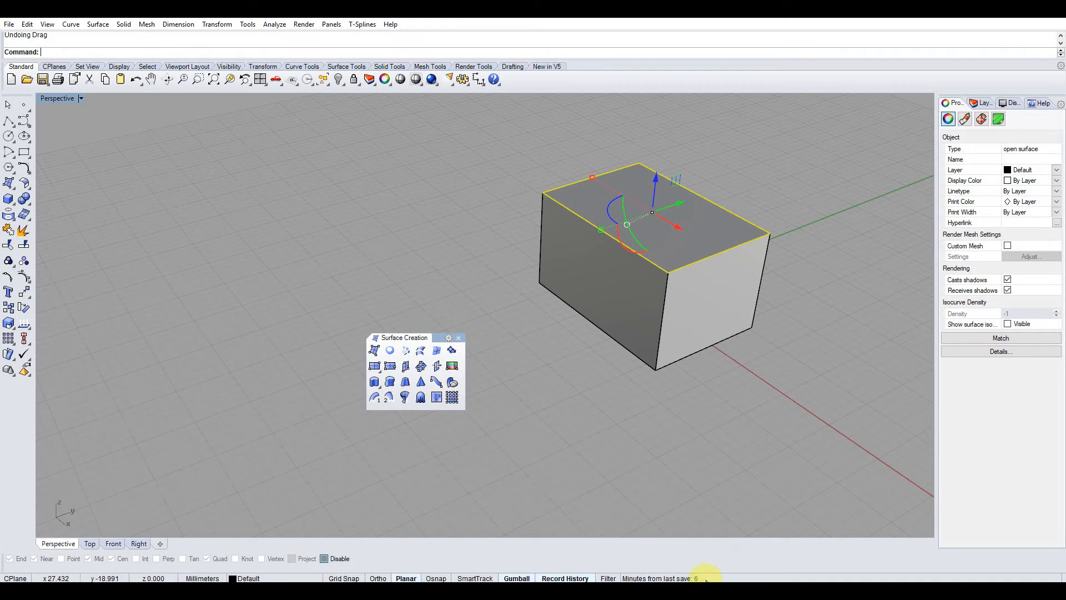
Step: Move the Surface Creation toolbar aside and delete all six box surfaces
click(584, 449)
drag(439, 338, 405, 284)
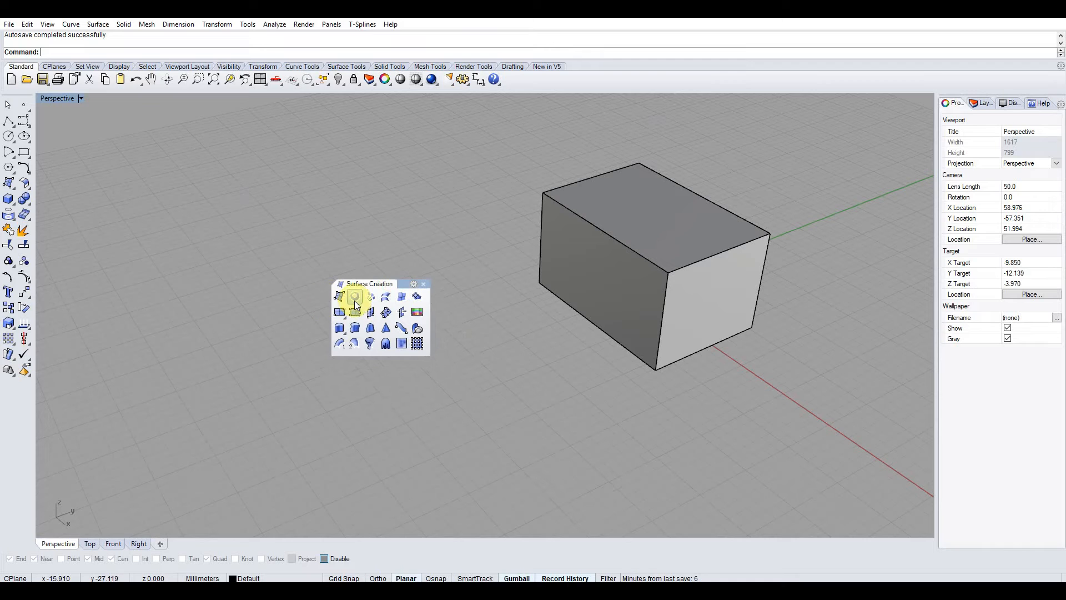
click(636, 249)
click(852, 170)
drag(758, 166, 501, 467)
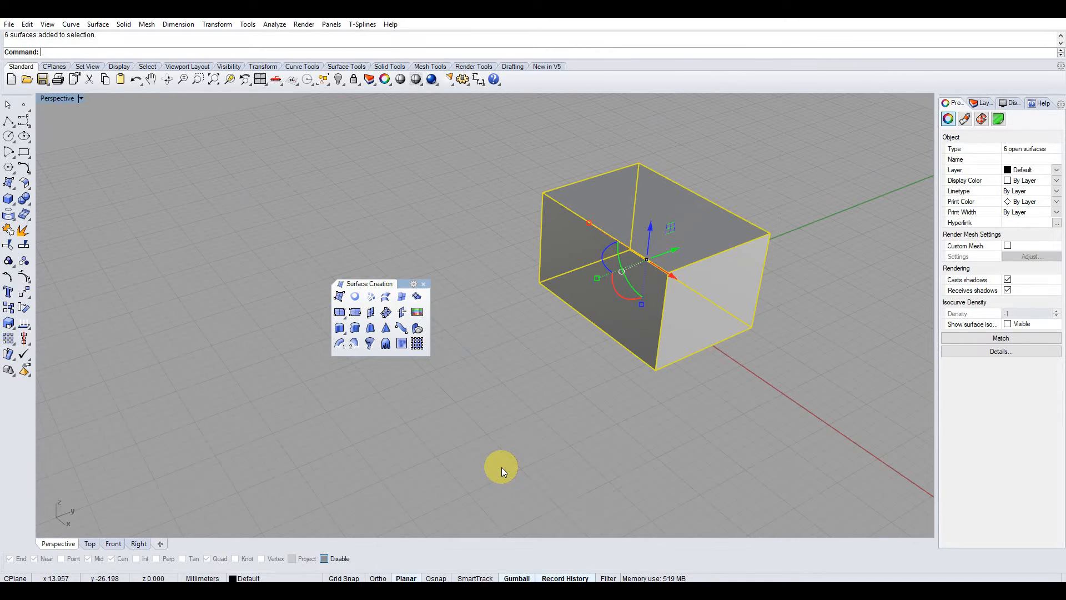
key(Delete)
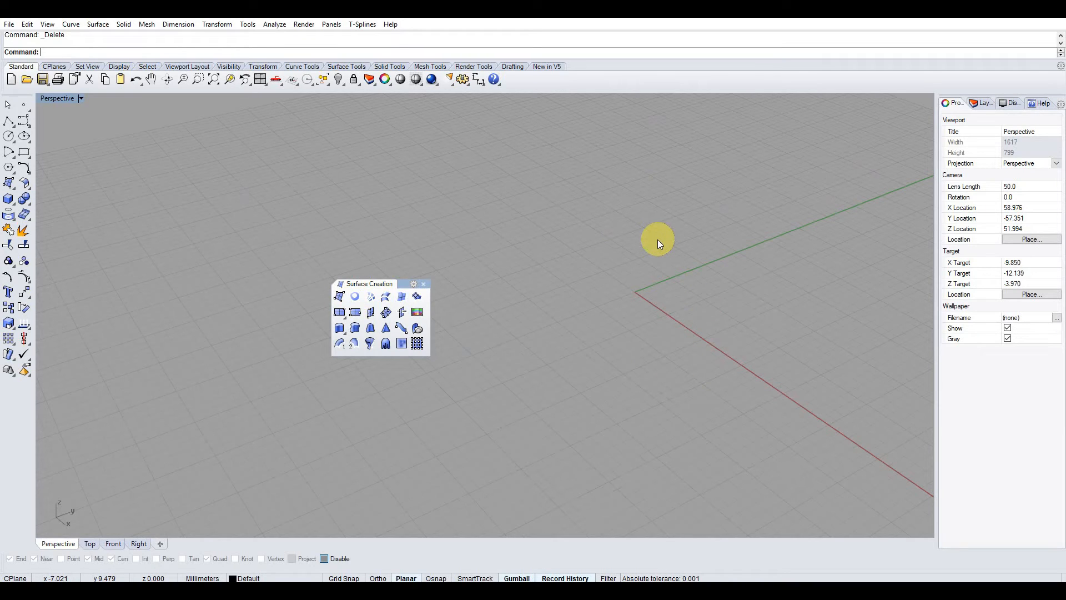
click(565, 283)
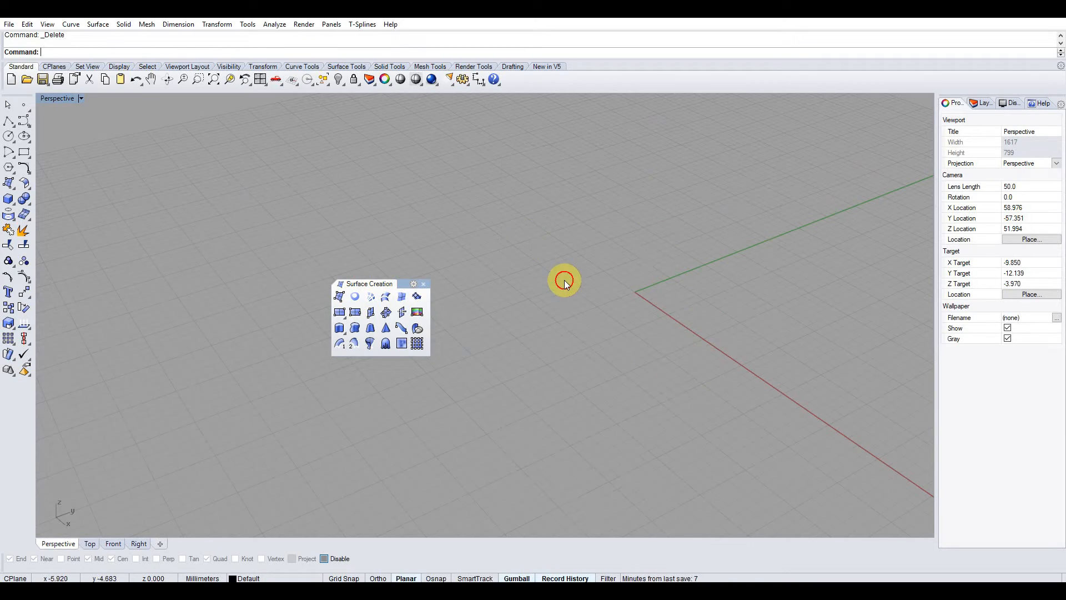
click(12, 202)
click(588, 266)
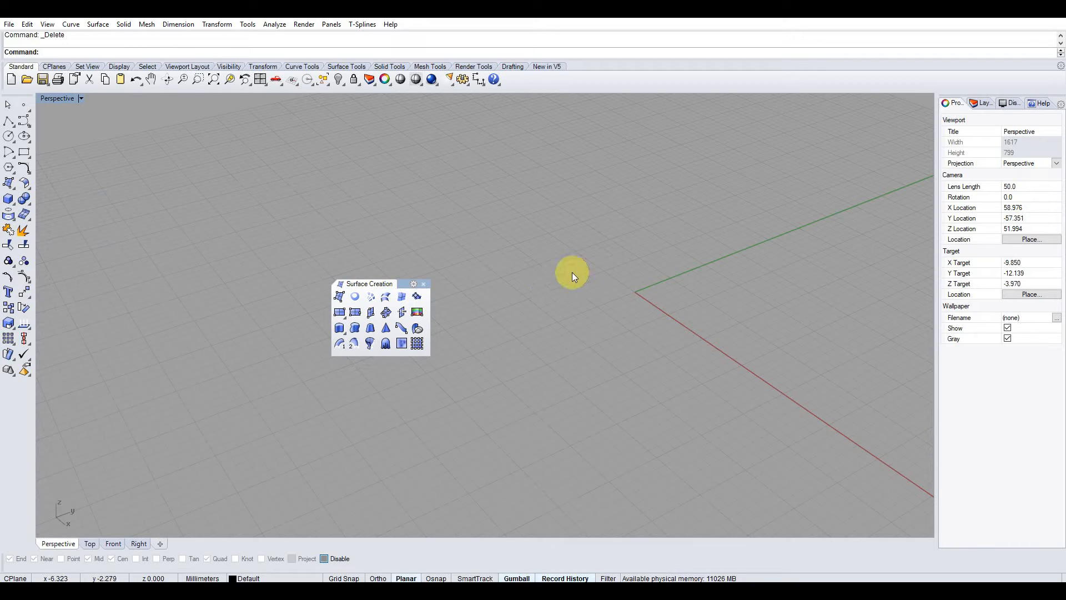
Step: Move the Surface Creation toolbar clear of the origin and create a flat, slightly irregular four-corner surface around it in the Perspective view
right_drag(625, 322, 650, 221)
drag(389, 283, 271, 251)
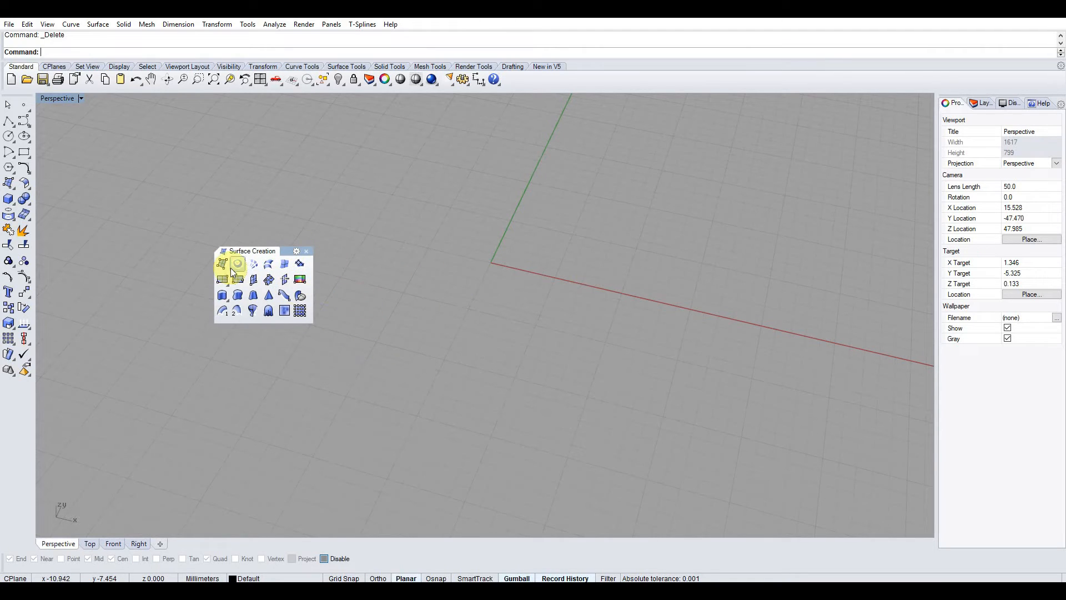
drag(281, 251, 268, 236)
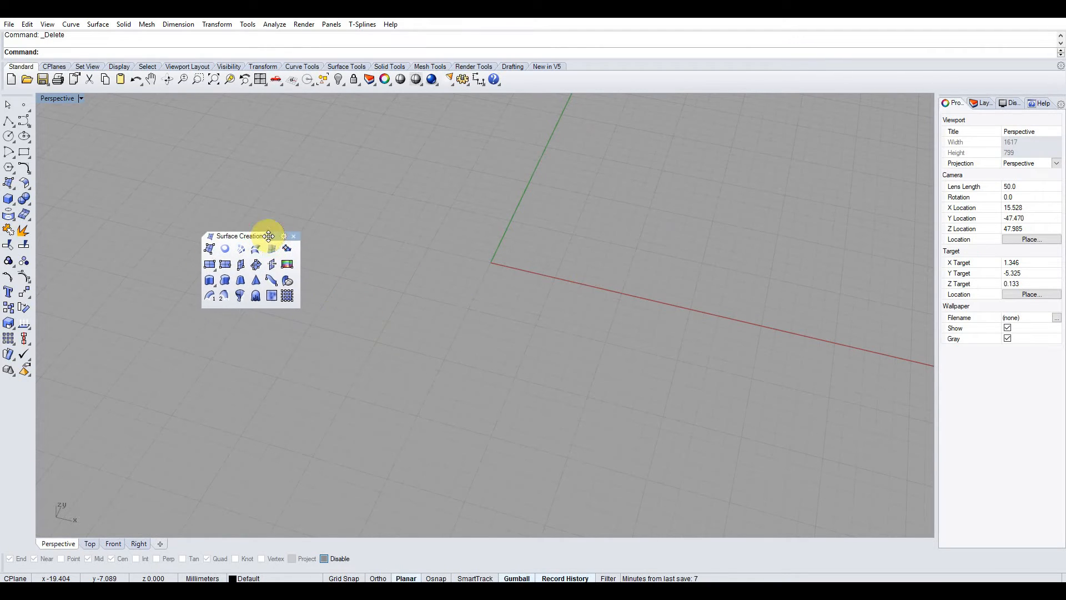
click(212, 248)
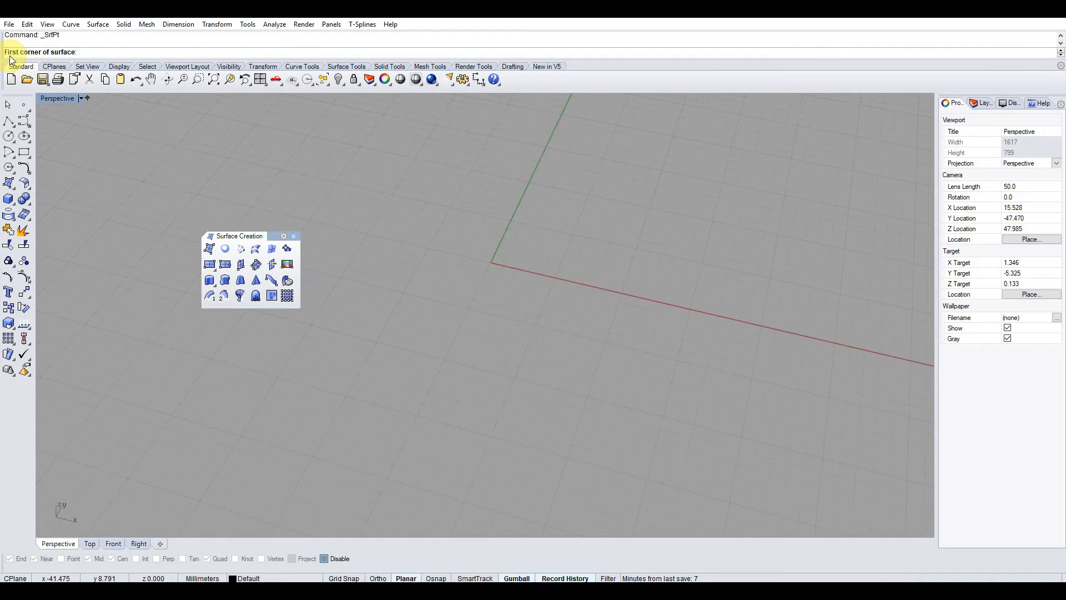
click(468, 167)
click(379, 303)
click(576, 363)
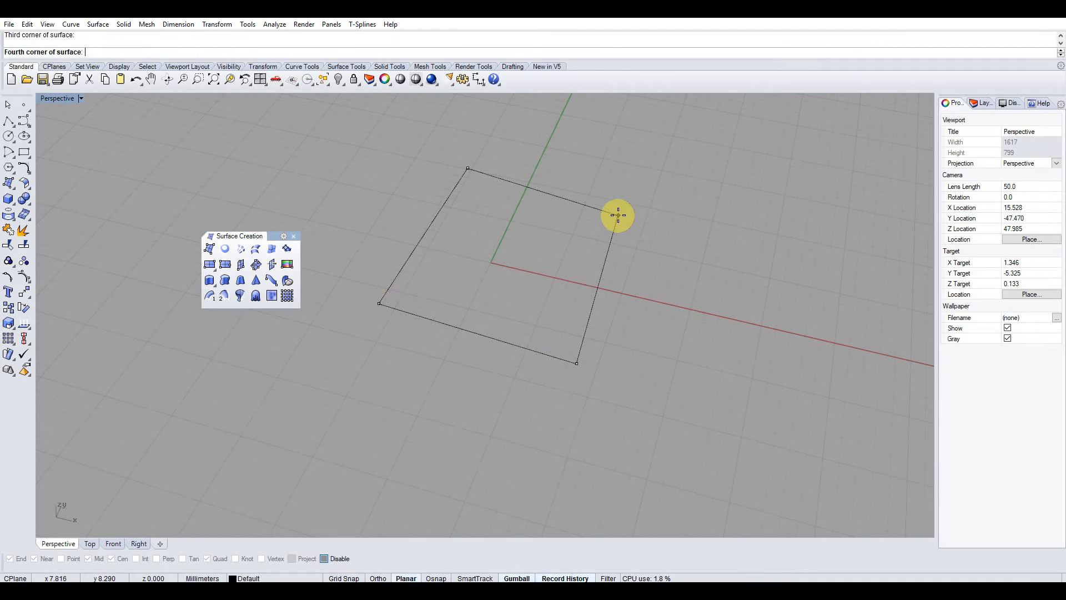
click(618, 215)
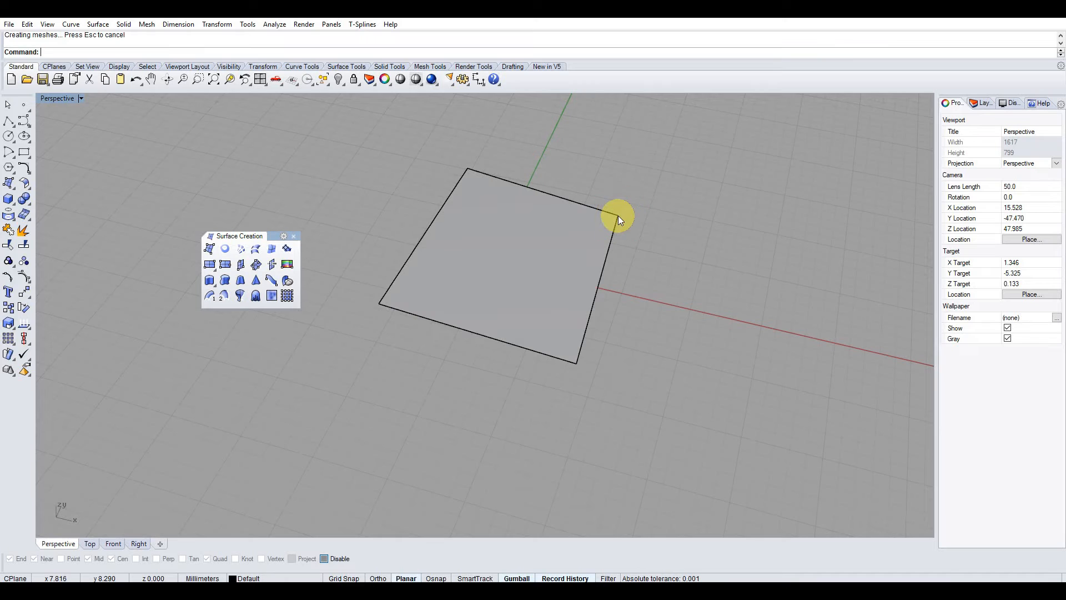
Step: Examine the flat surface from several angles and select it to check its object type
right_drag(704, 276, 581, 389)
click(564, 352)
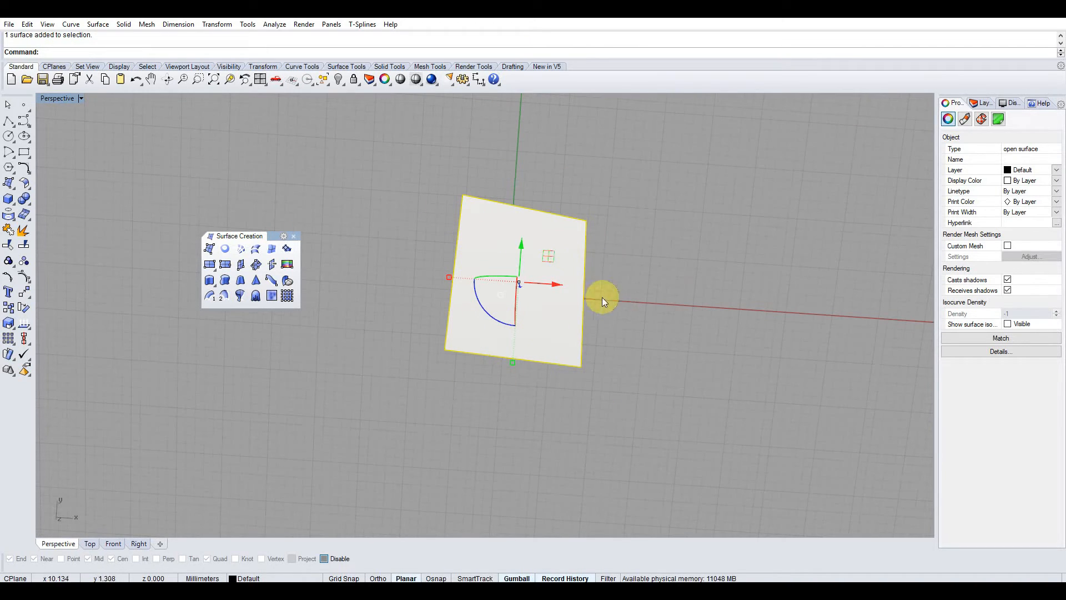
right_drag(514, 313, 540, 238)
click(704, 231)
click(552, 276)
right_drag(625, 269, 718, 340)
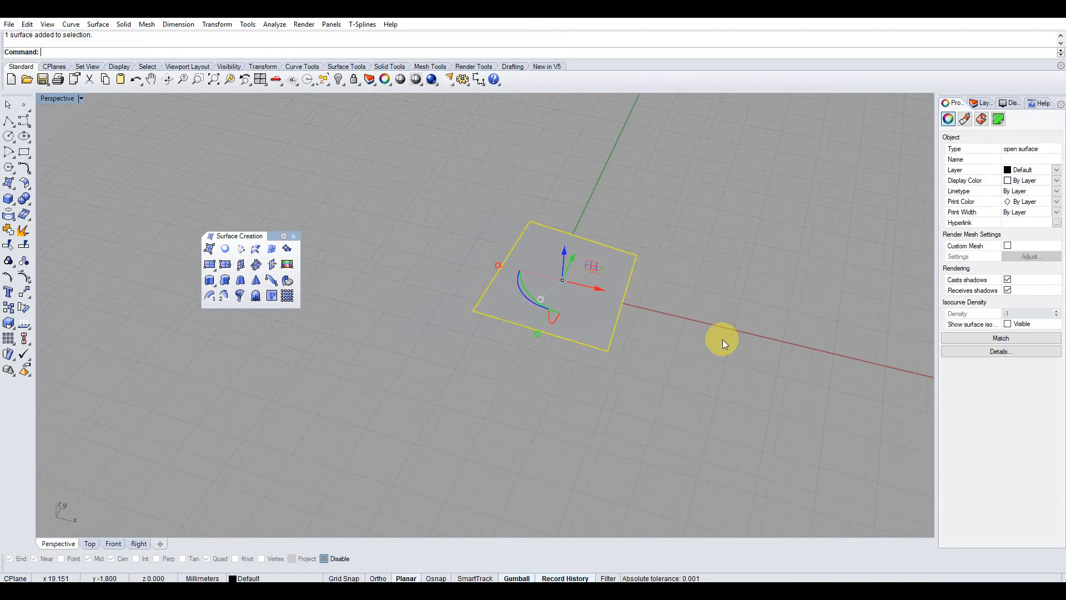
click(718, 340)
right_drag(564, 314, 569, 276)
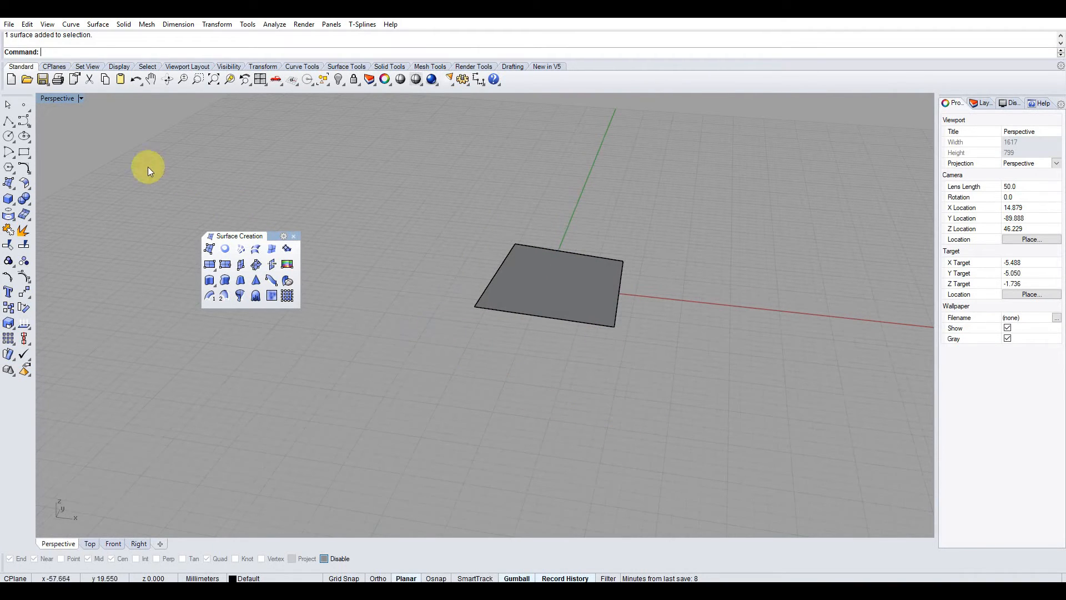
Step: Switch to the four-viewport layout and frame the flat surface in the Front, Right and Perspective views
double_click(50, 101)
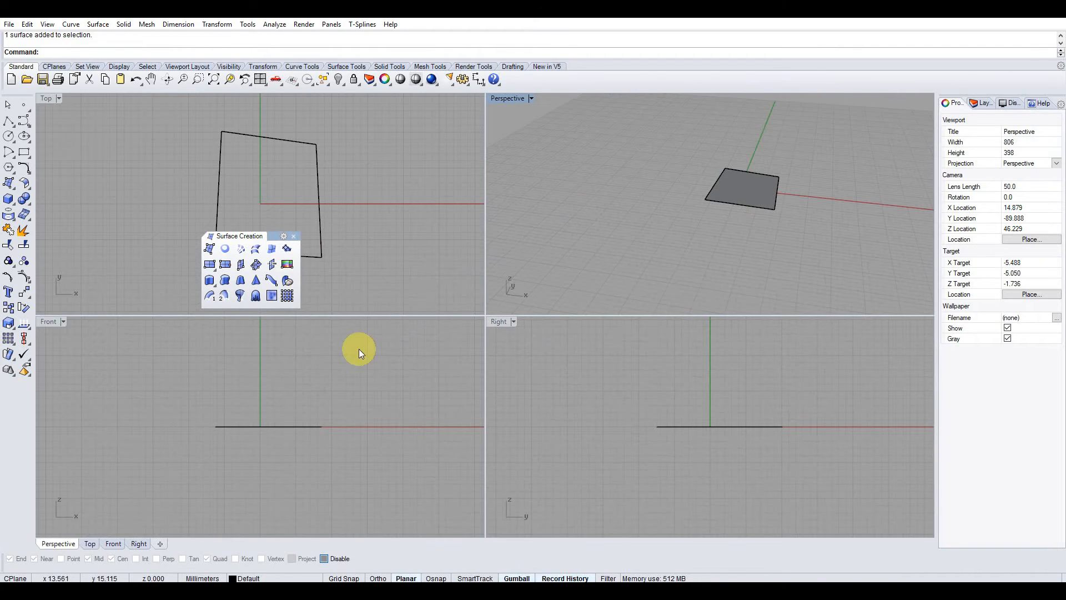
right_drag(344, 395, 375, 403)
right_drag(744, 399, 747, 415)
right_drag(750, 239, 721, 222)
right_drag(302, 403, 305, 424)
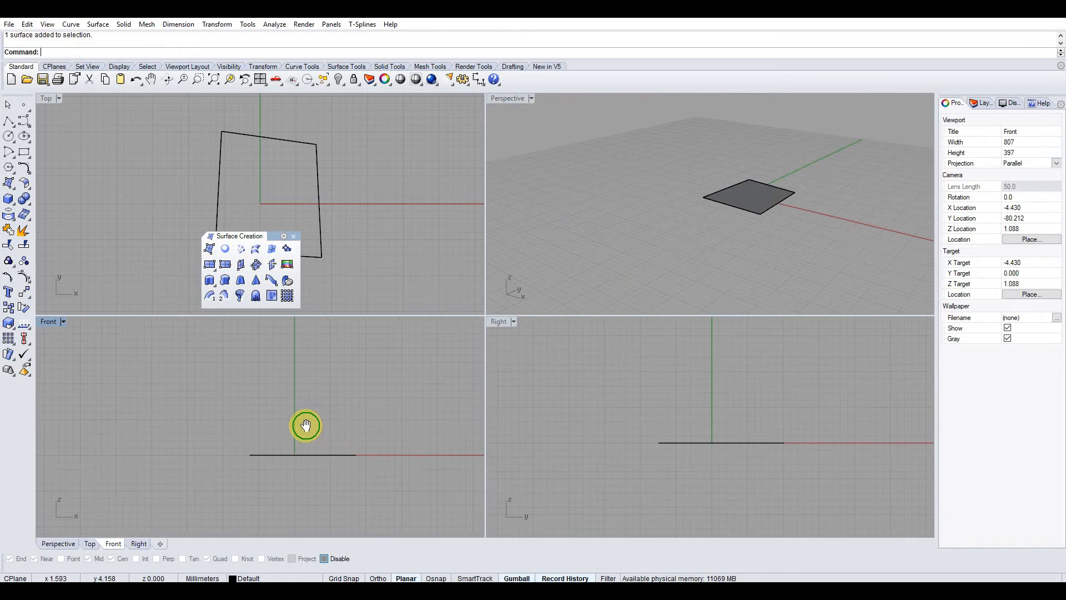
Step: Enable object snaps and create an upright corner-point surface about 12.5 mm high on the flat surface's front edge, setting its upper corners in Front view
click(210, 250)
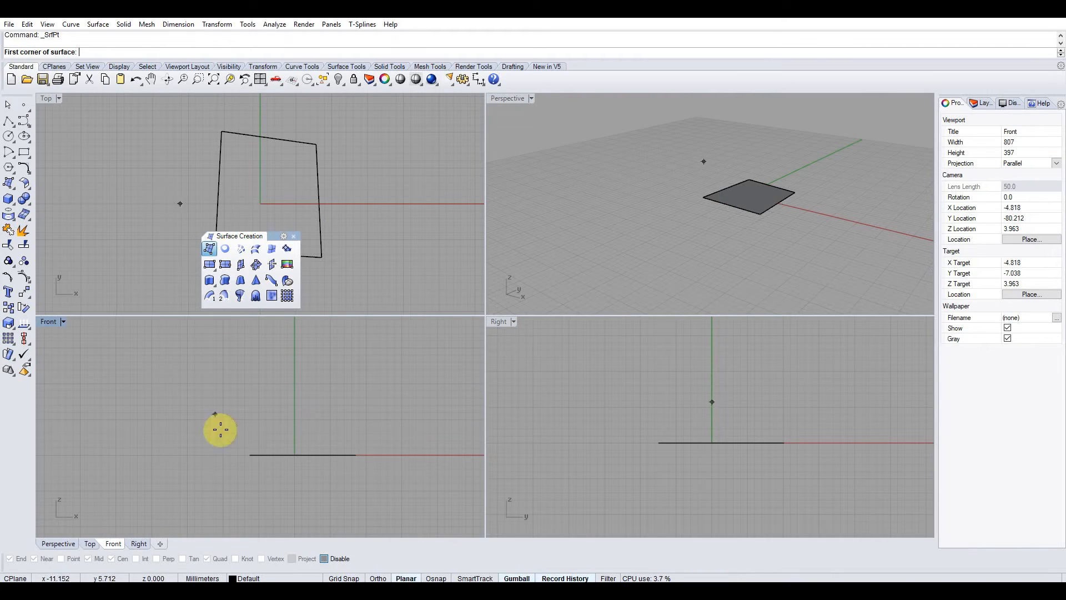
click(324, 559)
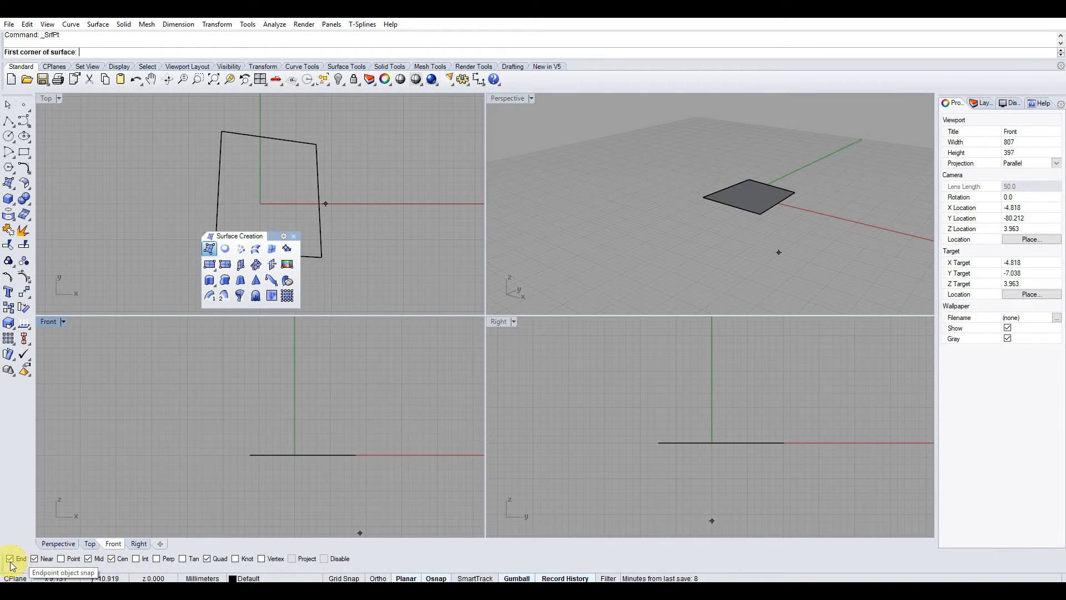
click(702, 199)
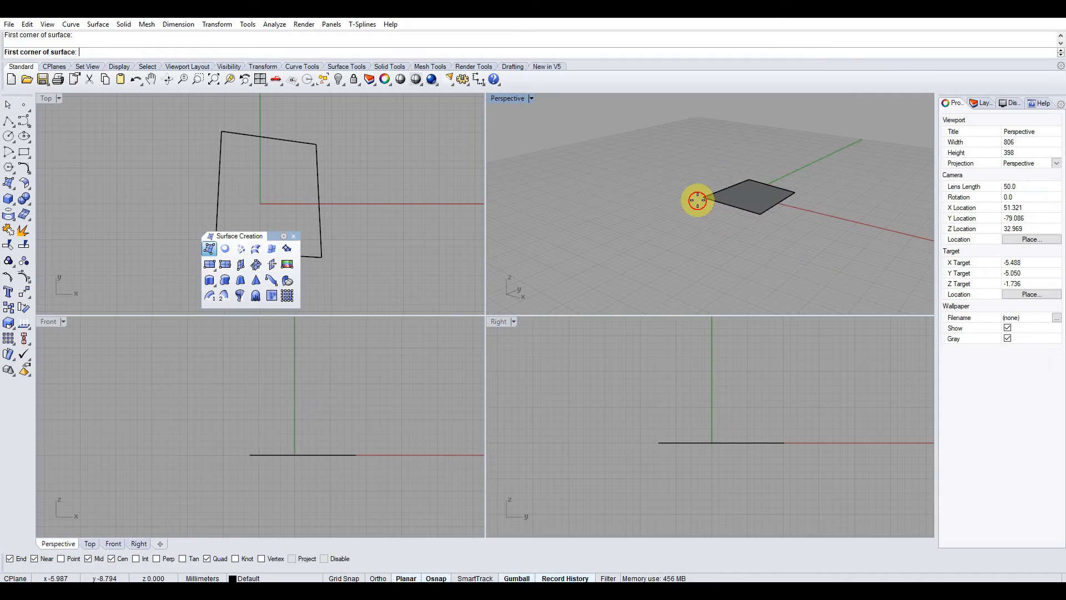
click(761, 215)
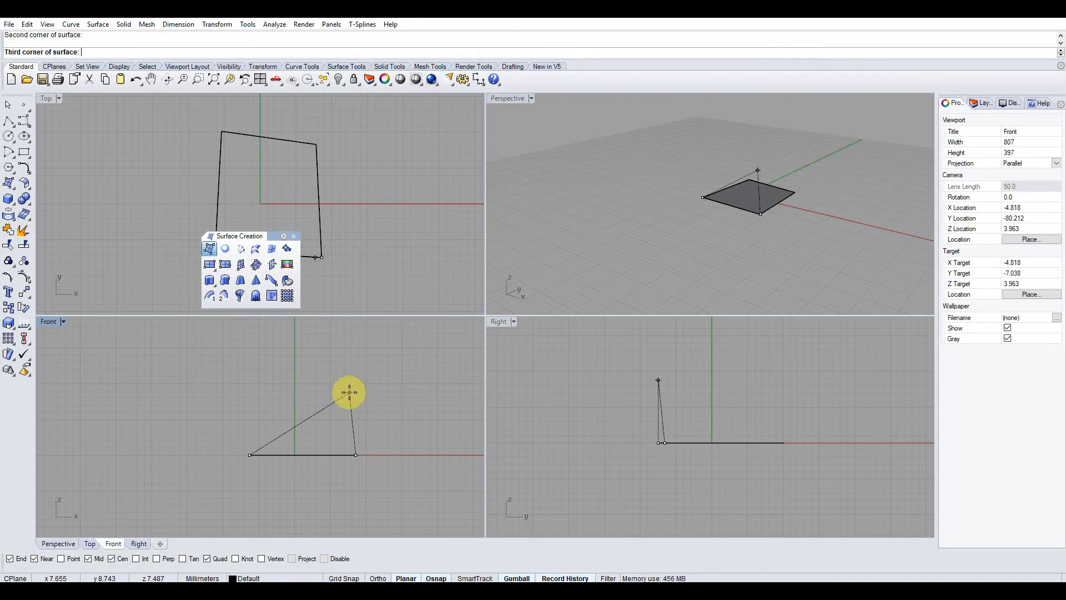
click(355, 366)
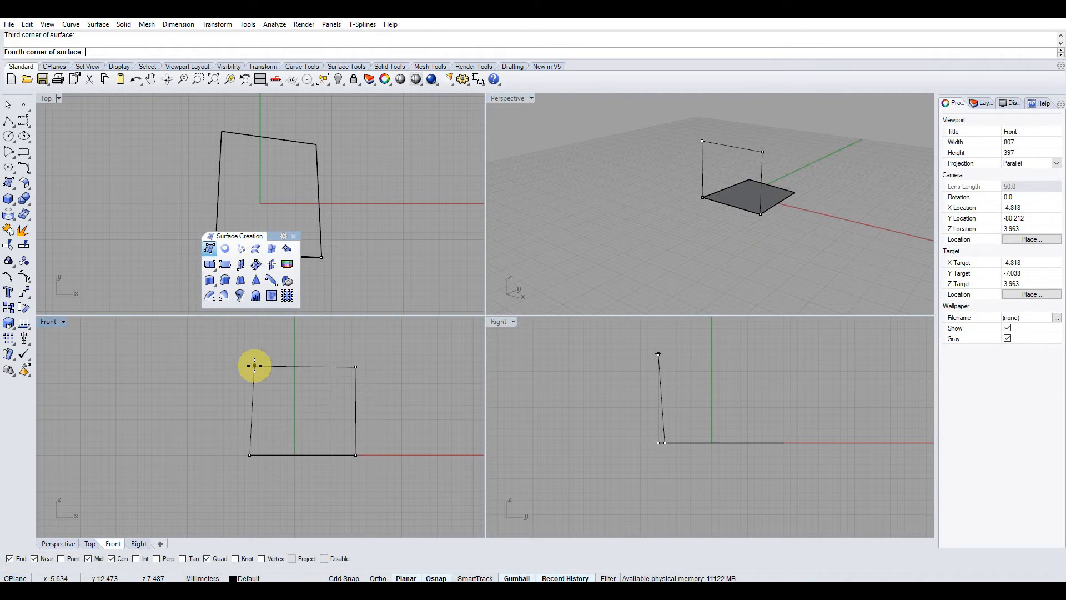
click(254, 366)
right_drag(697, 185, 523, 207)
right_click(734, 212)
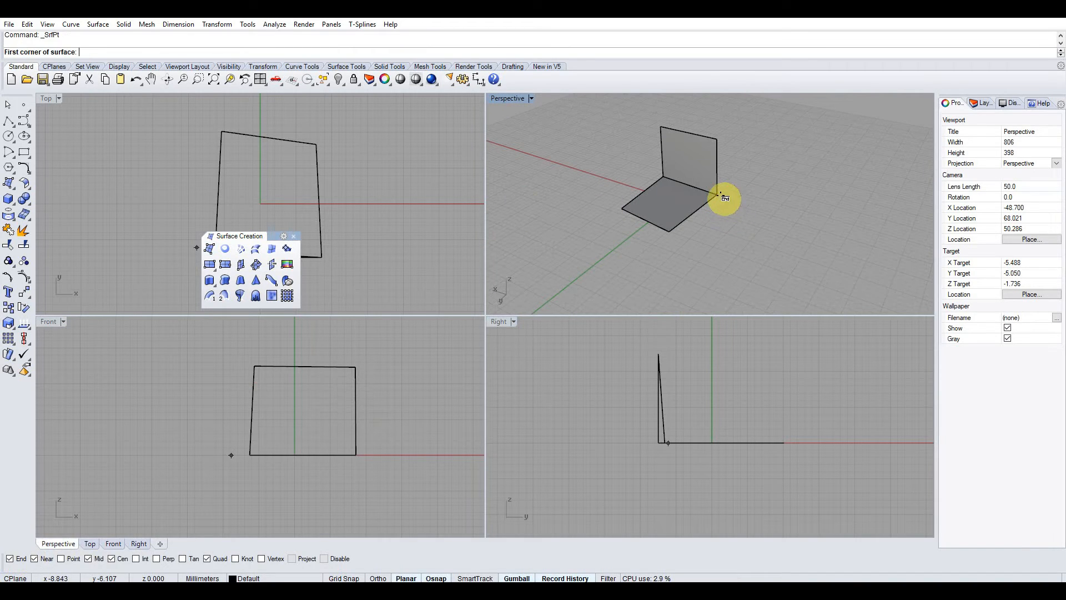
click(716, 194)
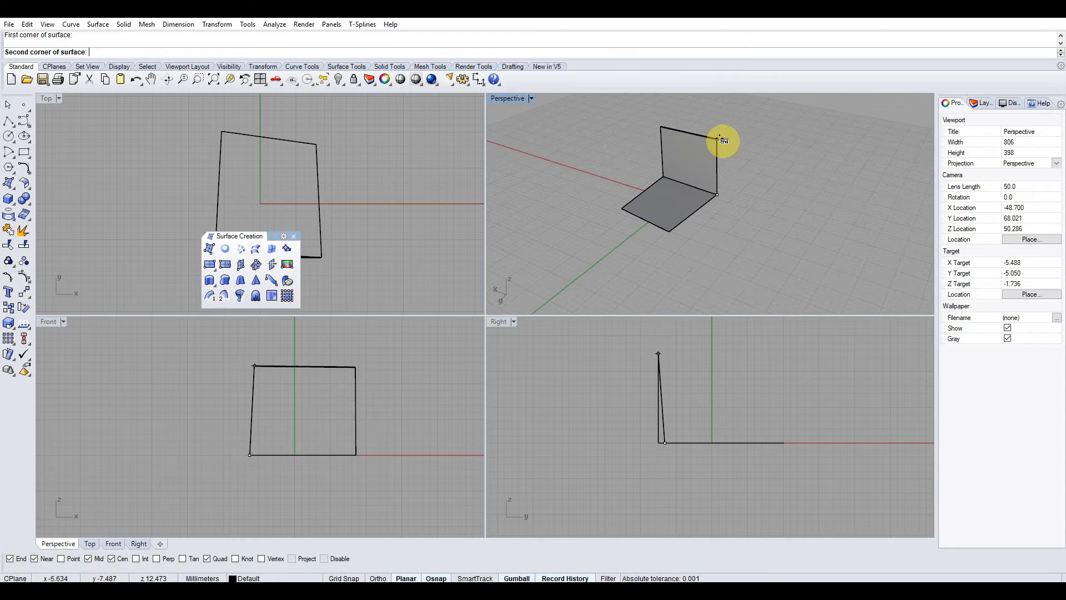
key(Escape)
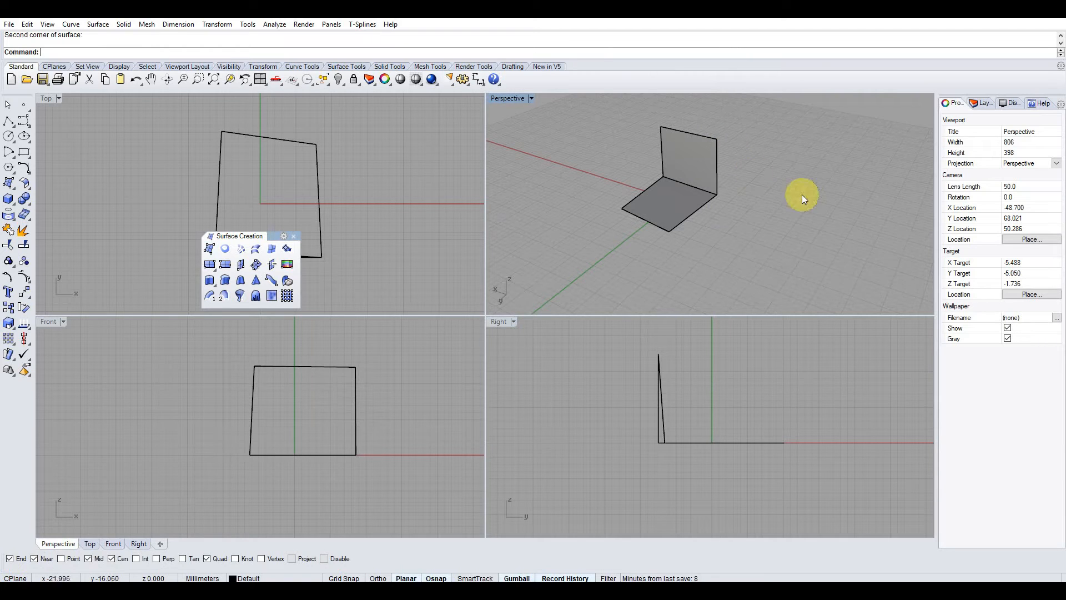
Step: Create a second upright corner-point surface on the adjoining side edge of the flat surface, meeting the first upright, with its last corner set in Right view
right_click(676, 255)
click(672, 232)
click(723, 198)
click(716, 139)
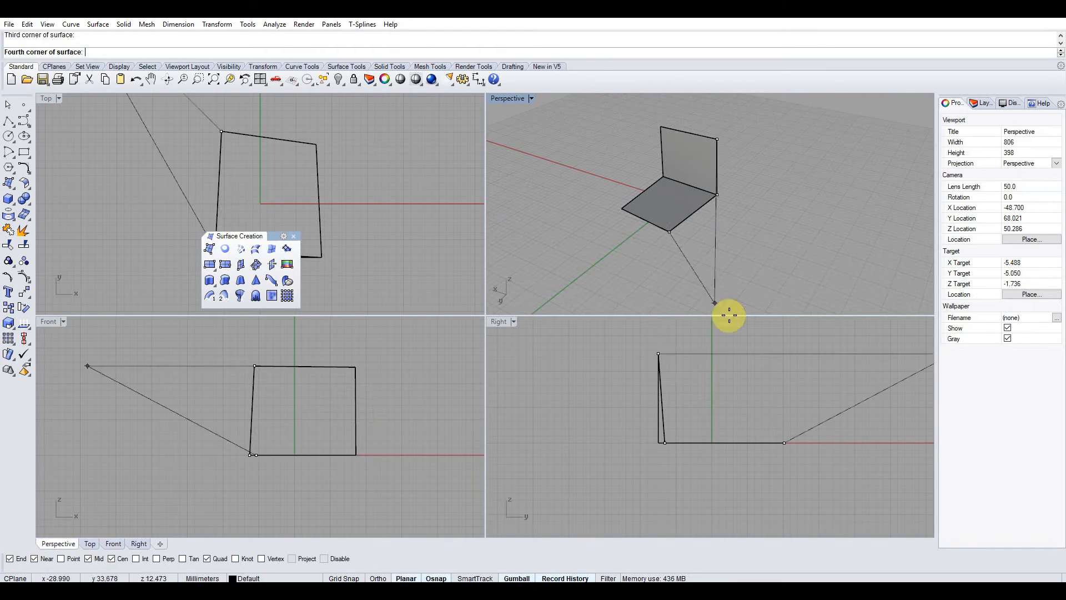
click(784, 355)
mouse_move(716, 231)
right_down()
mouse_move(514, 188)
mouse_move(921, 238)
mouse_move(493, 238)
mouse_move(571, 241)
mouse_move(791, 207)
mouse_move(723, 245)
right_up()
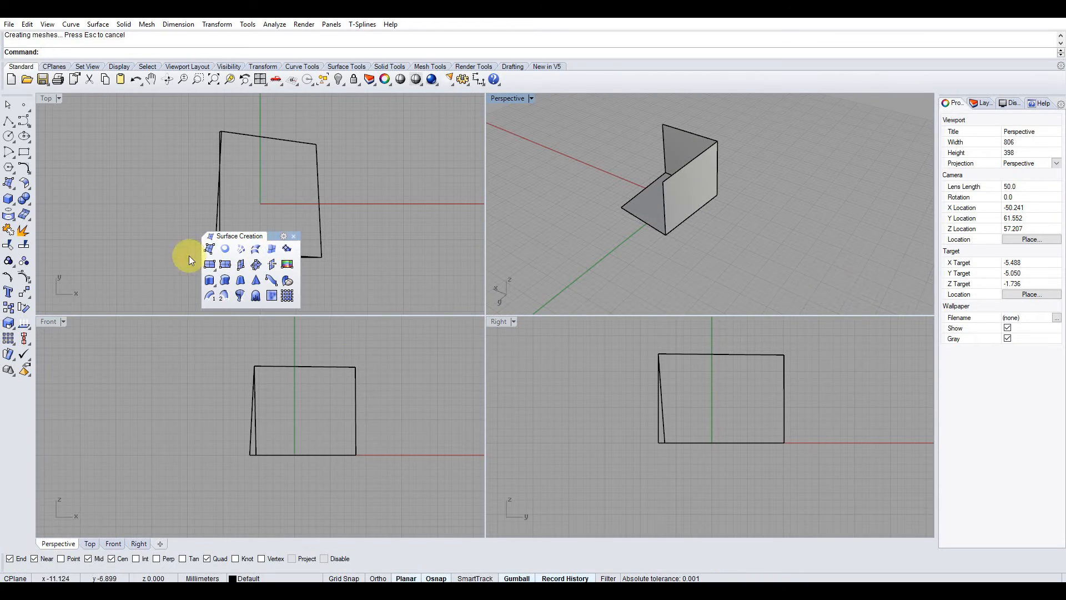
Step: Examine the base and the two upright surfaces by selecting each in turn from an orbited Perspective view
right_drag(758, 233, 817, 253)
click(734, 233)
click(758, 178)
click(684, 172)
click(719, 217)
click(749, 191)
click(676, 185)
click(712, 216)
click(757, 187)
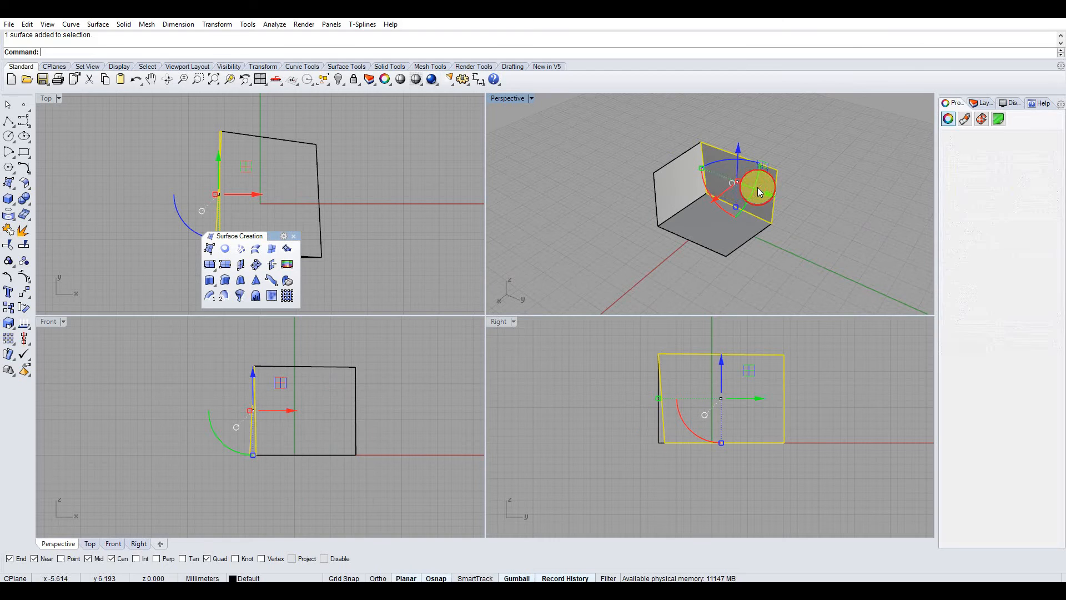
Step: Delete both upright surfaces, keeping the flat base surface
click(684, 185)
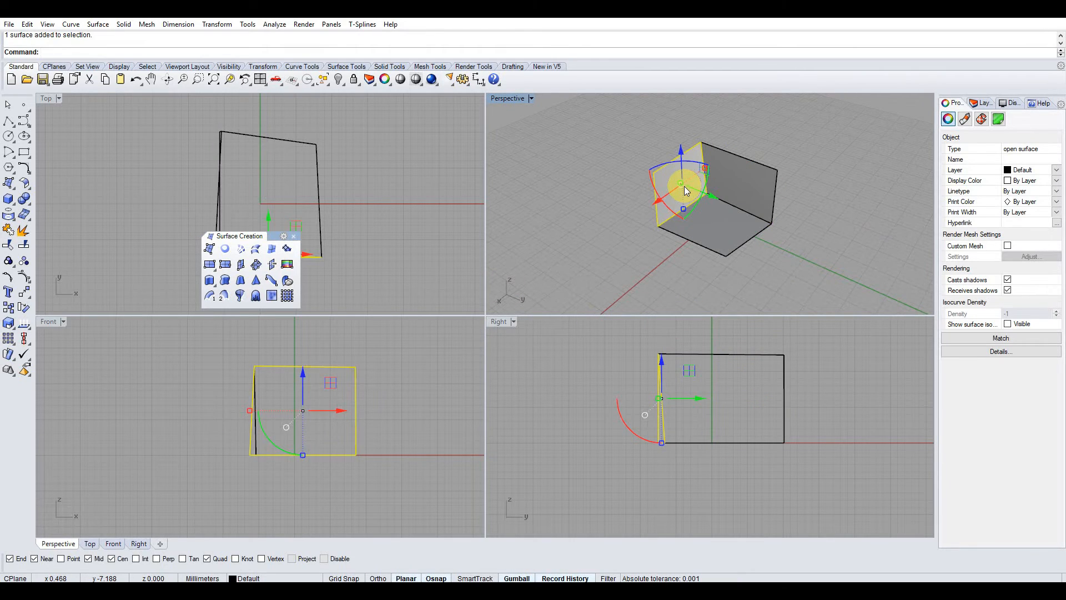
key(Delete)
click(738, 185)
key(Delete)
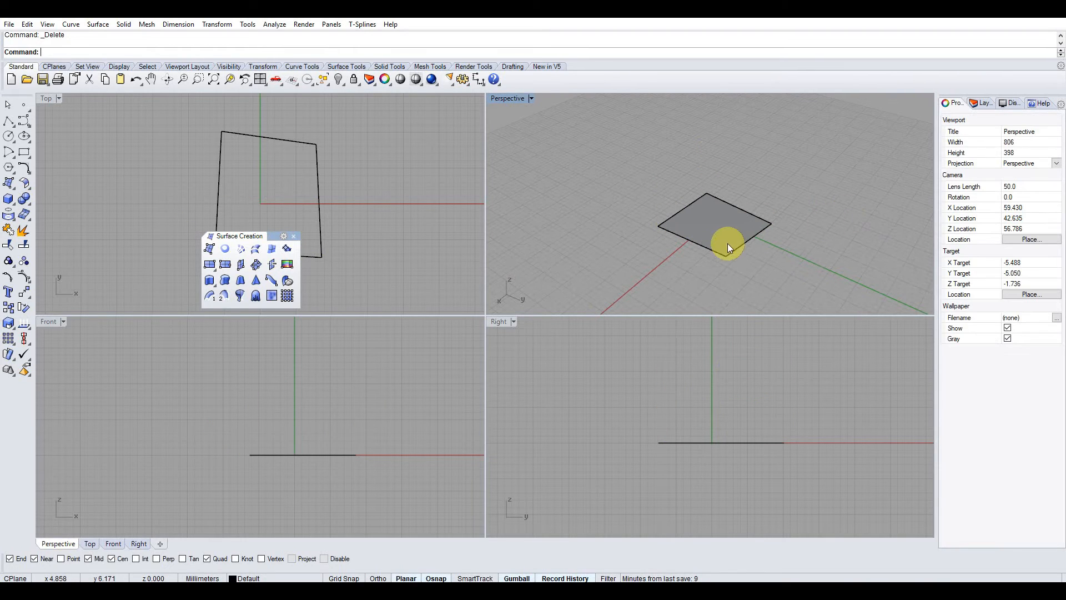
Step: Maximize the Perspective viewport and view the flat base surface from above
click(728, 229)
right_drag(752, 201, 756, 245)
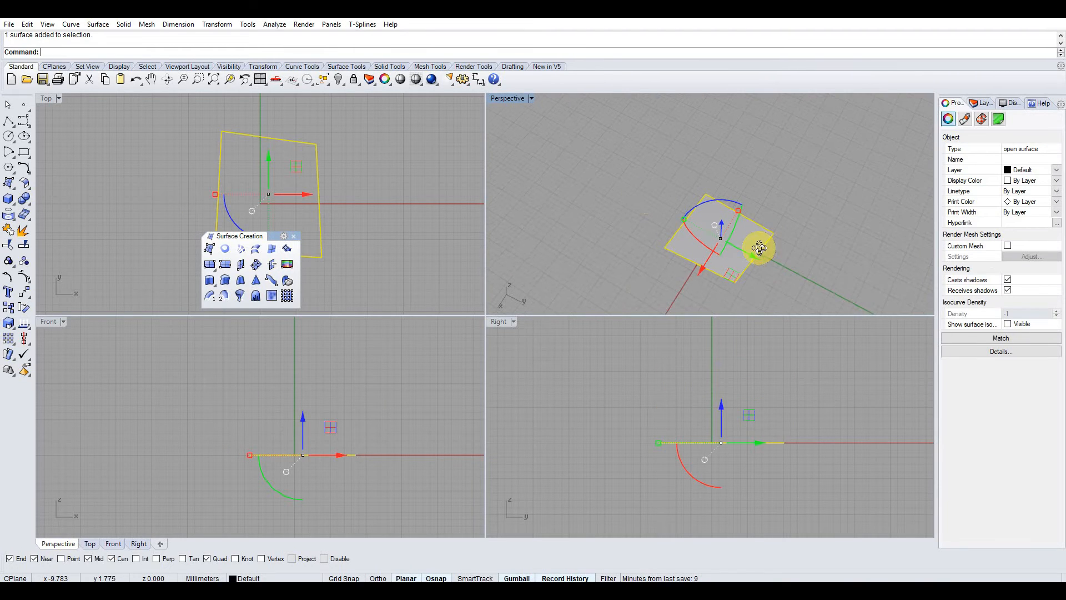
double_click(502, 103)
right_drag(514, 140, 592, 216)
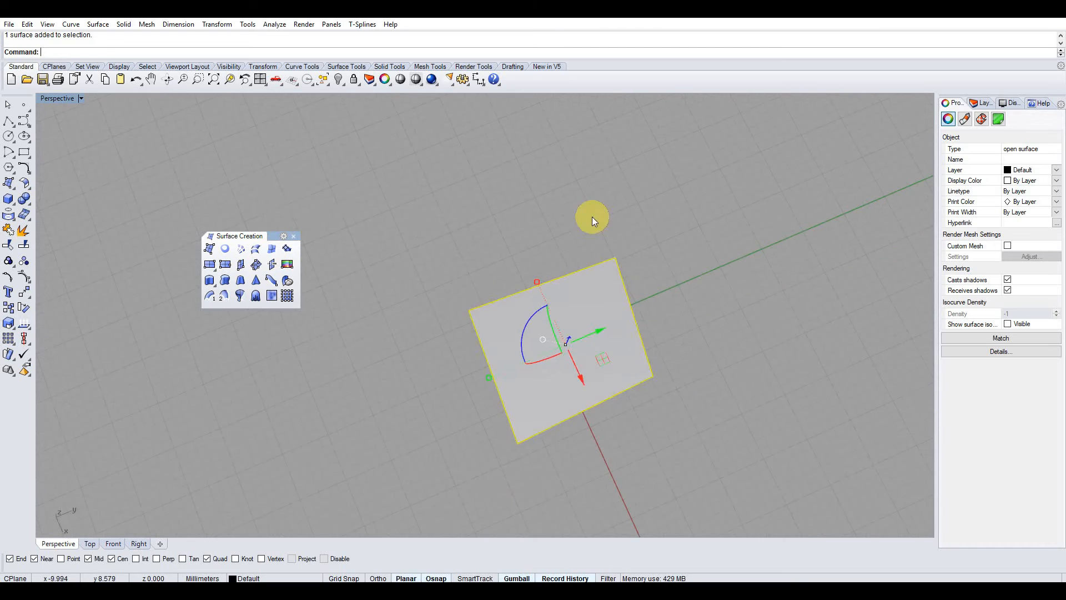
click(592, 216)
Step: Draw an arched interpolated curve through three points beside the flat surface and turn on its control points
click(30, 122)
click(52, 126)
click(354, 229)
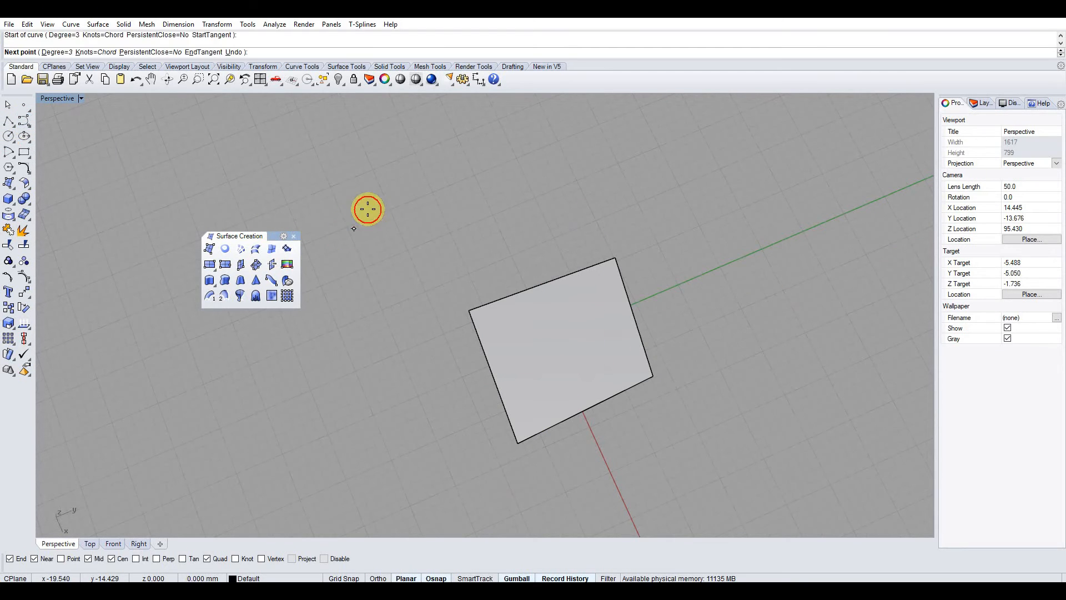
click(414, 168)
click(519, 192)
right_click(519, 193)
click(521, 193)
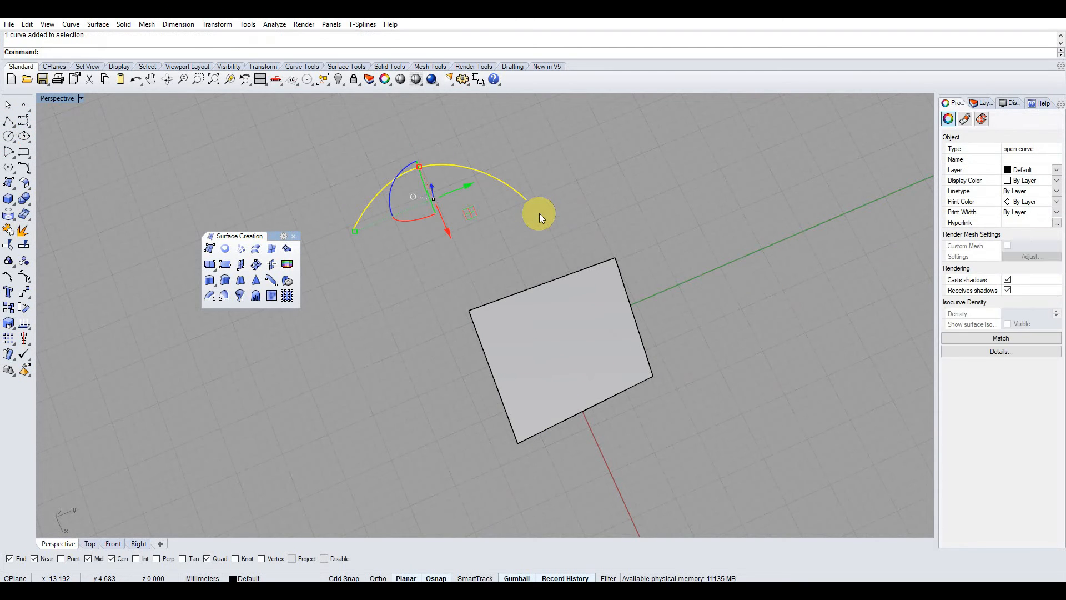
click(23, 277)
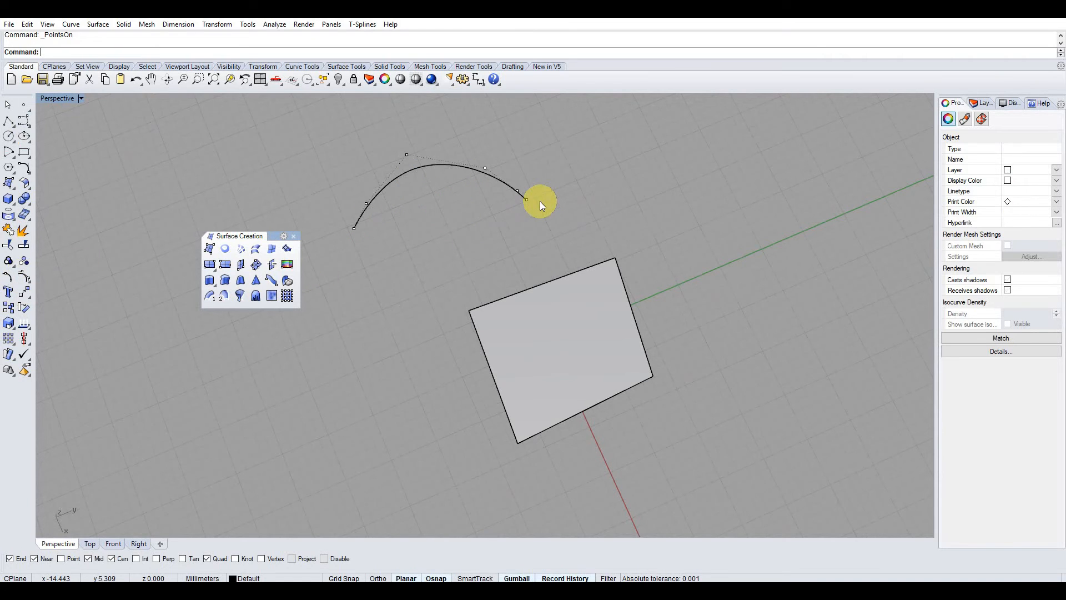
Step: Turn on the flat surface's control points and raise one corner point vertically with the gumball
click(592, 344)
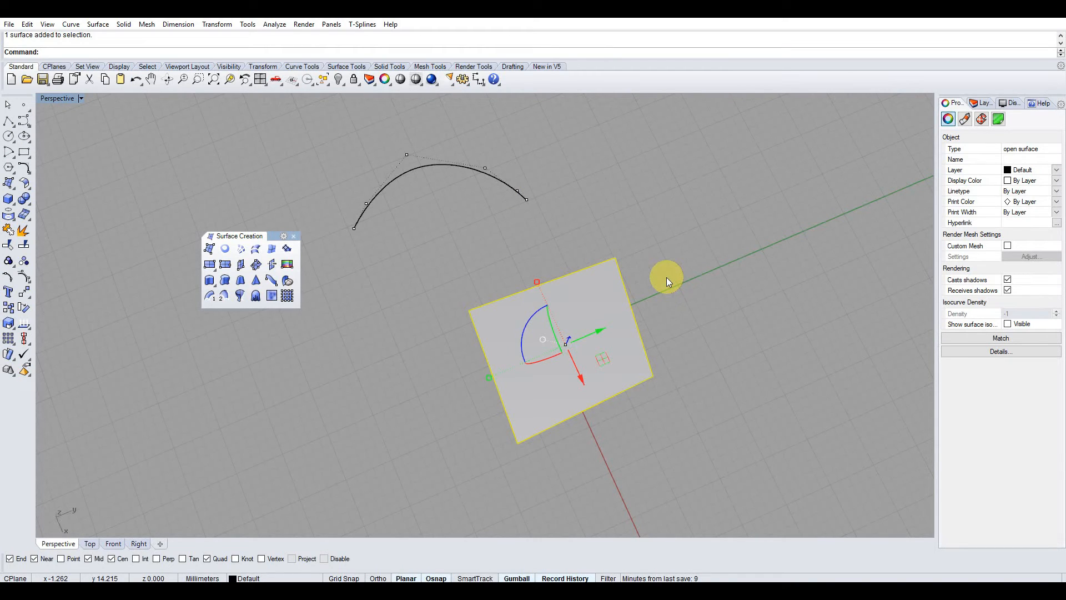
key(F10)
scroll(610, 272, up, 4)
click(616, 242)
scroll(663, 290, down, 4)
right_drag(662, 291, 639, 282)
drag(683, 343, 698, 294)
mouse_move(694, 347)
right_down()
mouse_move(676, 238)
mouse_move(702, 344)
mouse_move(554, 326)
mouse_move(724, 352)
right_up()
click(692, 345)
ctrl+shift+click(688, 259)
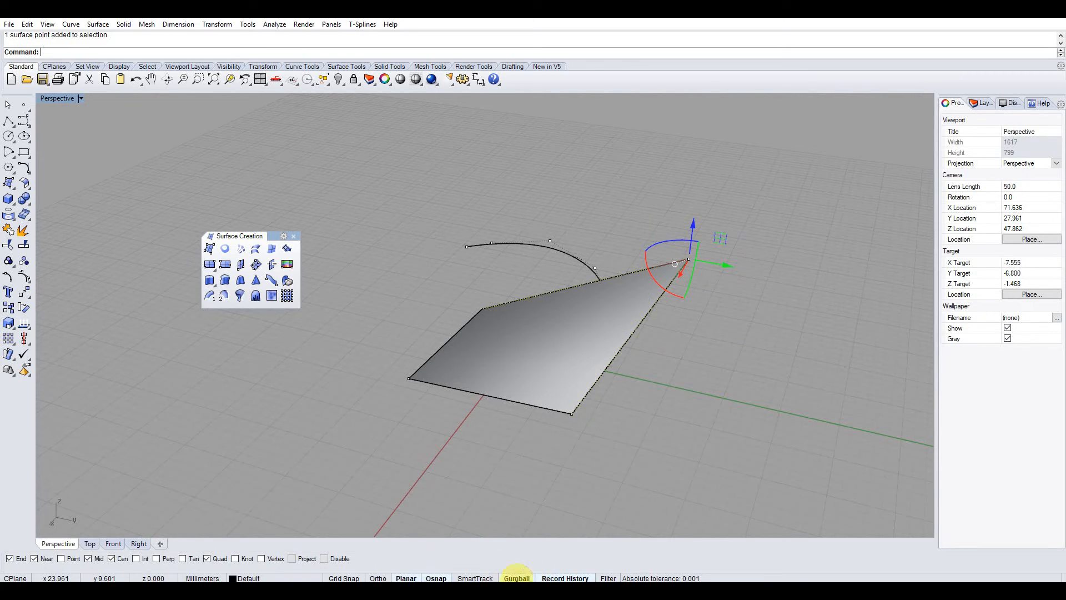
Step: Toggle the Gumball off and back on with the raised corner point selected
click(517, 578)
click(517, 578)
click(518, 578)
click(518, 578)
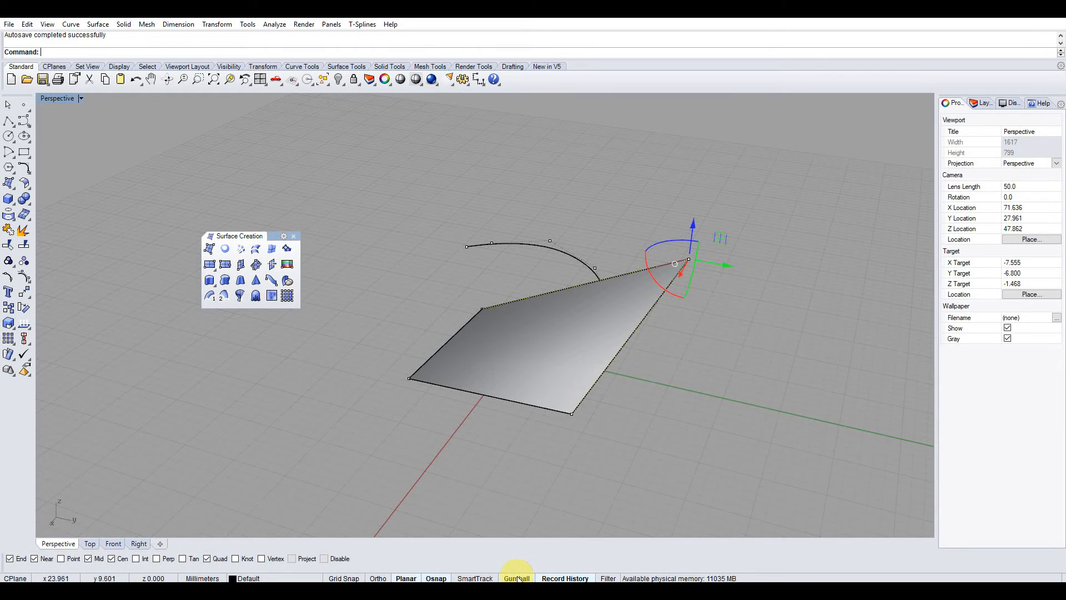
Step: Reselect the raised corner point and lift it further above the construction plane
click(697, 324)
scroll(681, 248, up, 4)
drag(667, 224, 735, 293)
scroll(716, 323, down, 2)
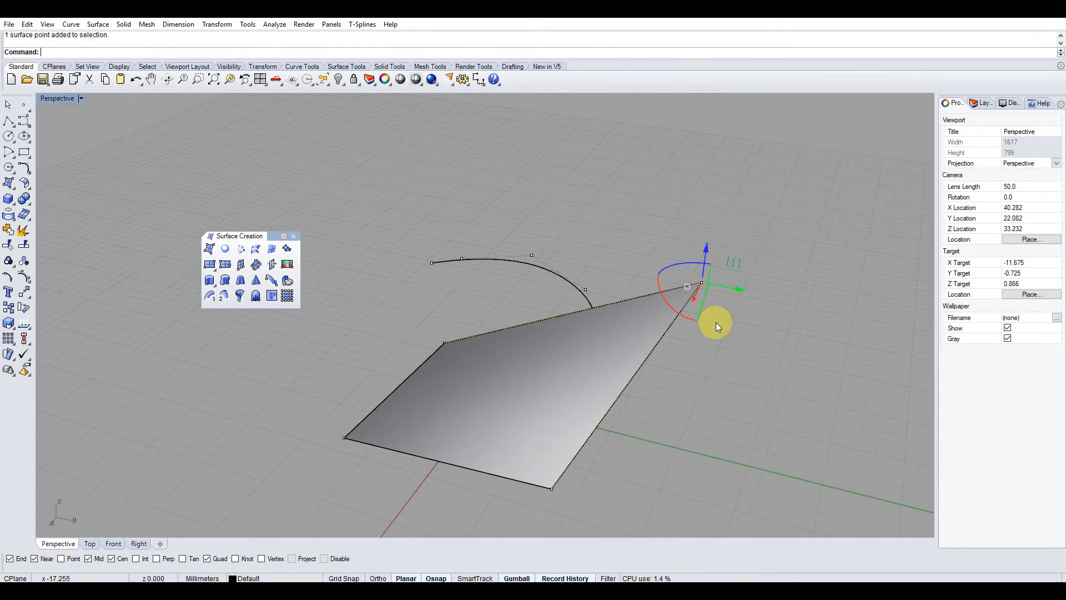
right_drag(715, 341, 745, 308)
drag(734, 320, 747, 340)
right_drag(752, 361, 699, 293)
drag(690, 270, 690, 252)
Step: Raise a second corner point of the surface, hide the control points and select the warped surface
right_drag(415, 337, 471, 325)
click(358, 402)
drag(357, 366, 353, 290)
right_drag(488, 381, 522, 399)
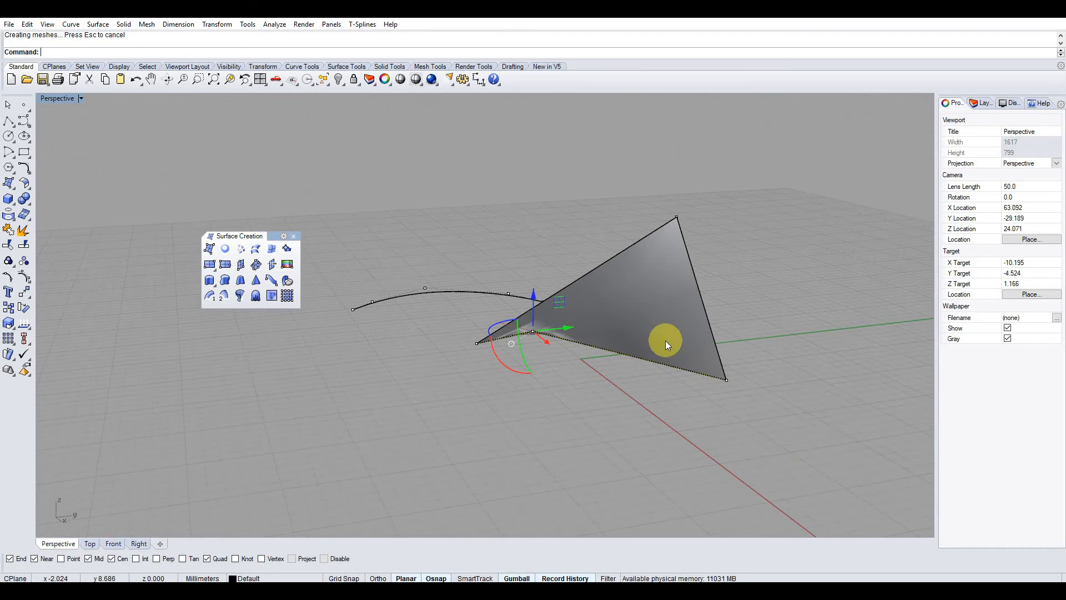
right_drag(665, 341, 698, 339)
click(737, 383)
right_drag(714, 424, 648, 359)
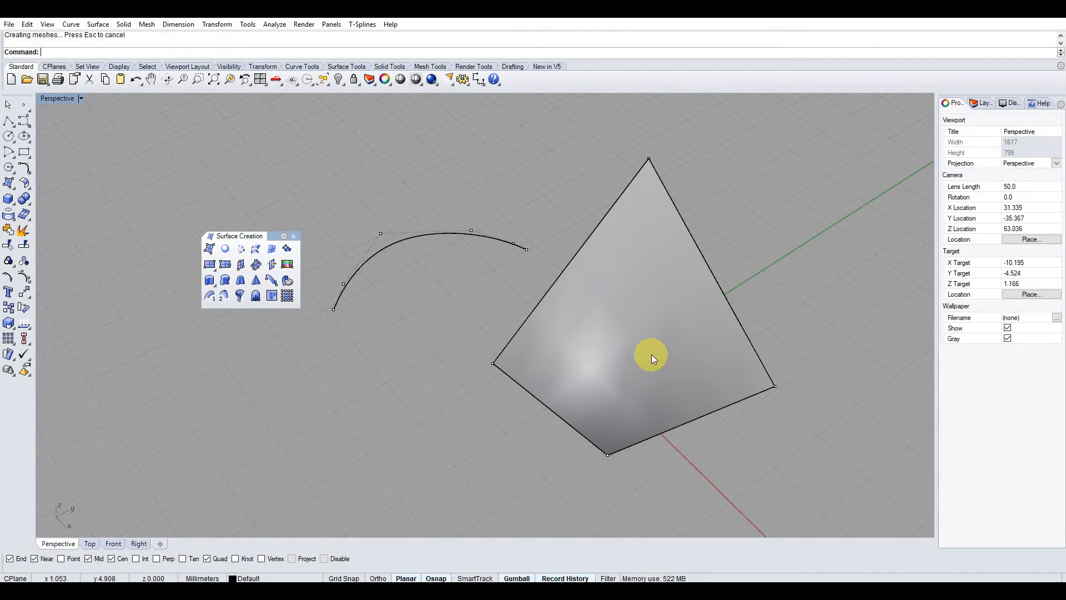
click(668, 366)
right_drag(571, 369, 618, 370)
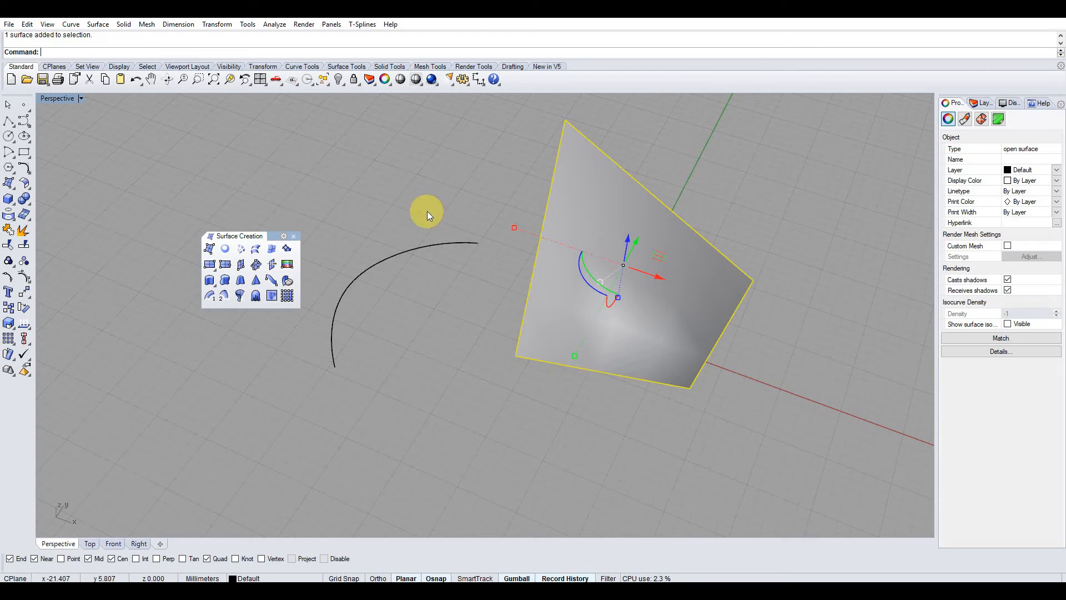
drag(425, 214, 373, 301)
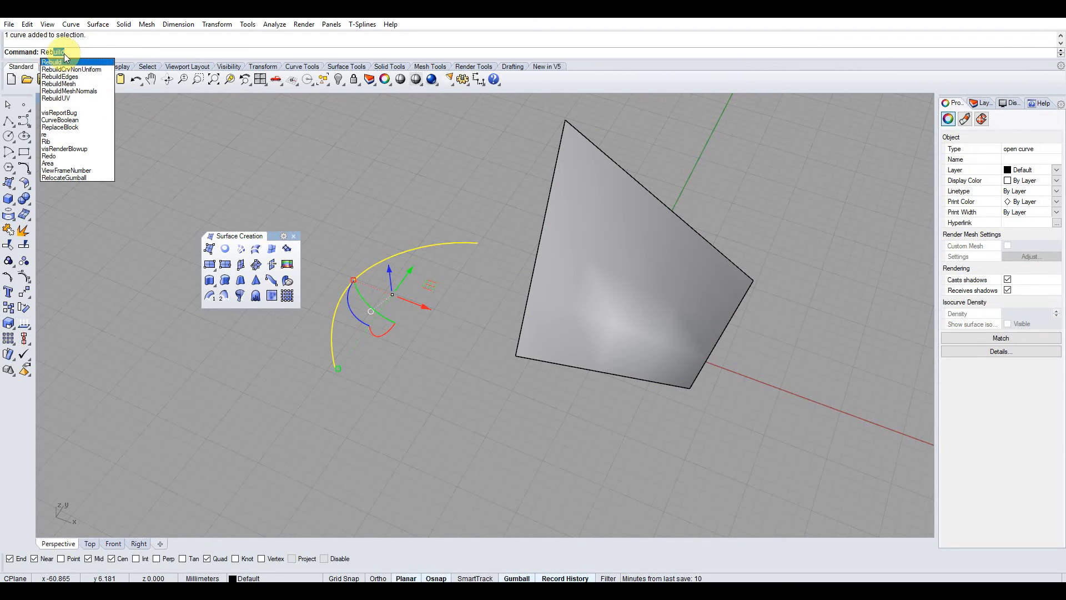
click(647, 225)
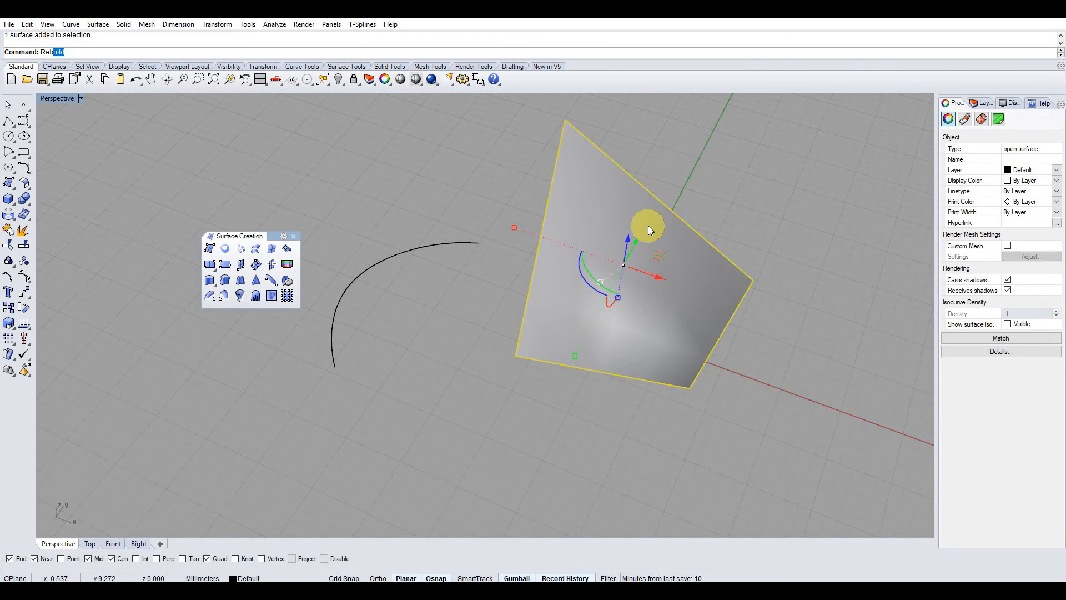
text(reb)
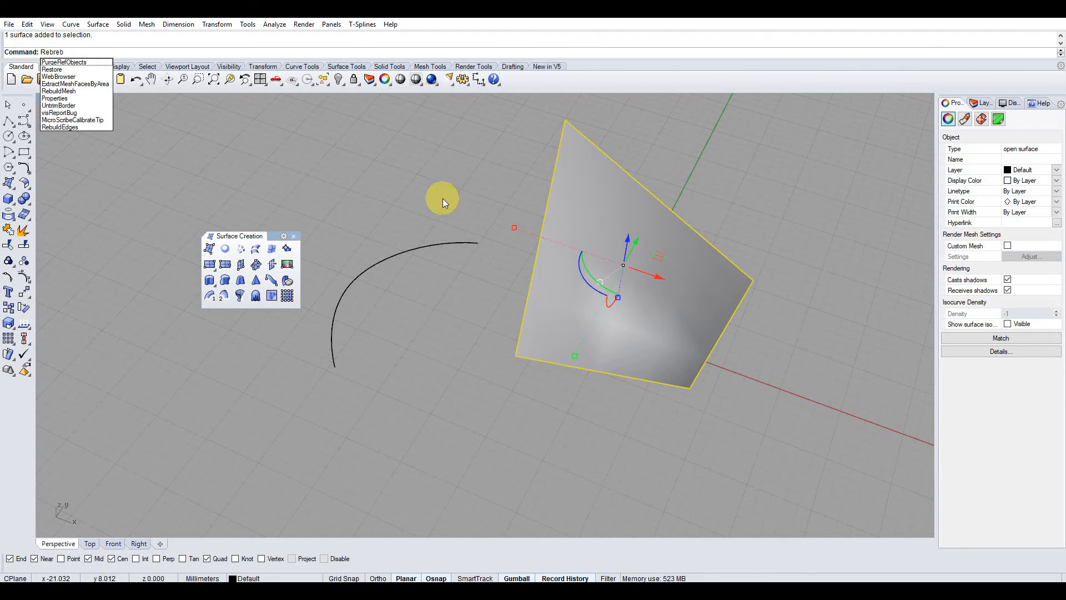
key(Escape)
Step: Start the Rebuild command on the warped surface and move its dialog clear of the surface
click(609, 210)
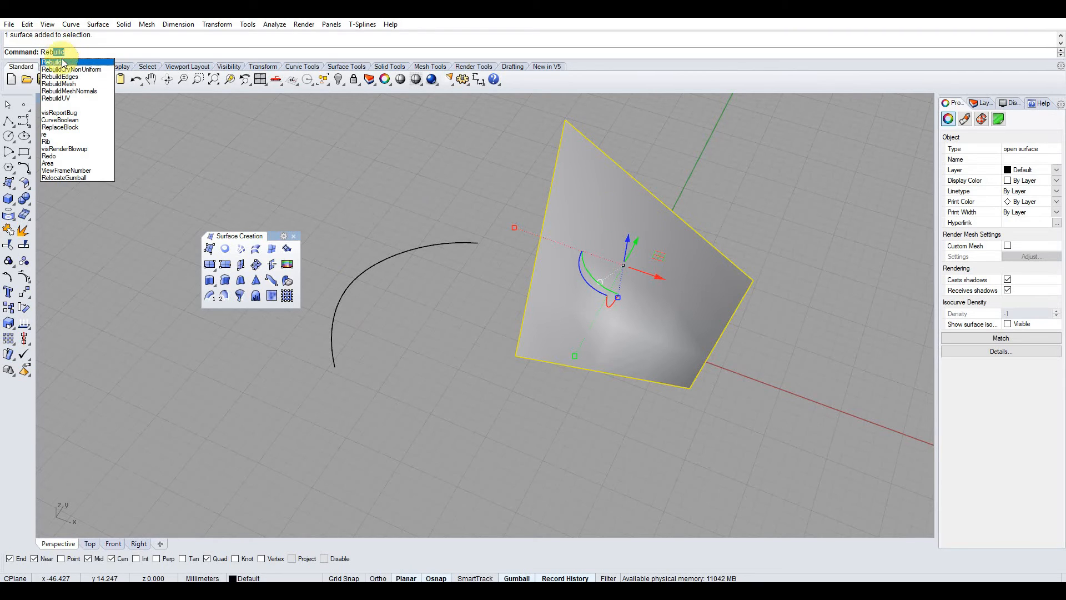
click(64, 66)
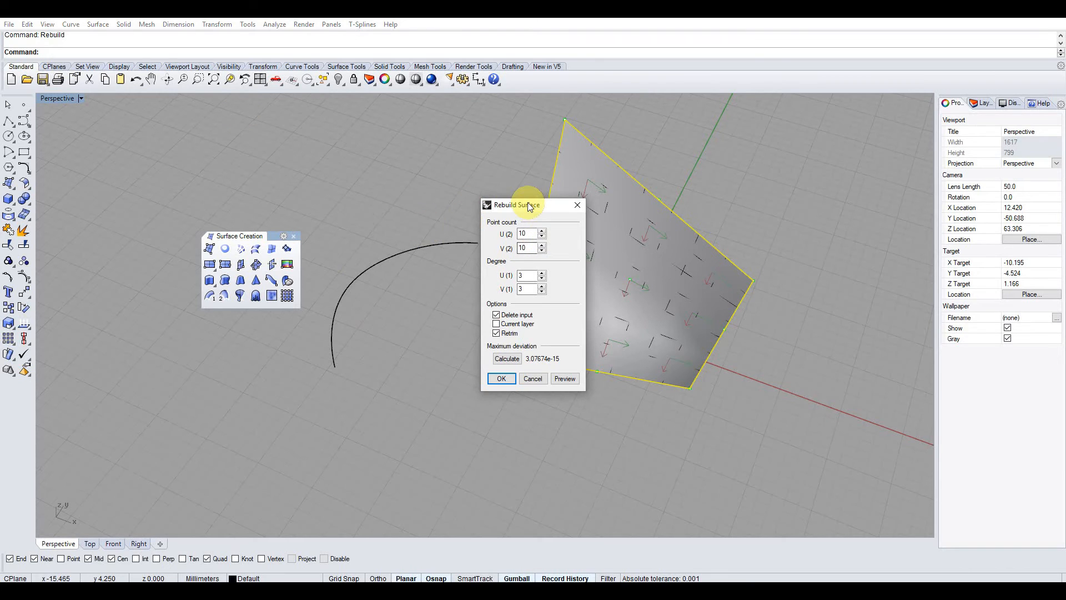
drag(528, 207, 399, 188)
Step: Examine the rebuild preview on the warped surface from several angles, comparing its U and V directions with the point counts
right_drag(692, 258, 681, 227)
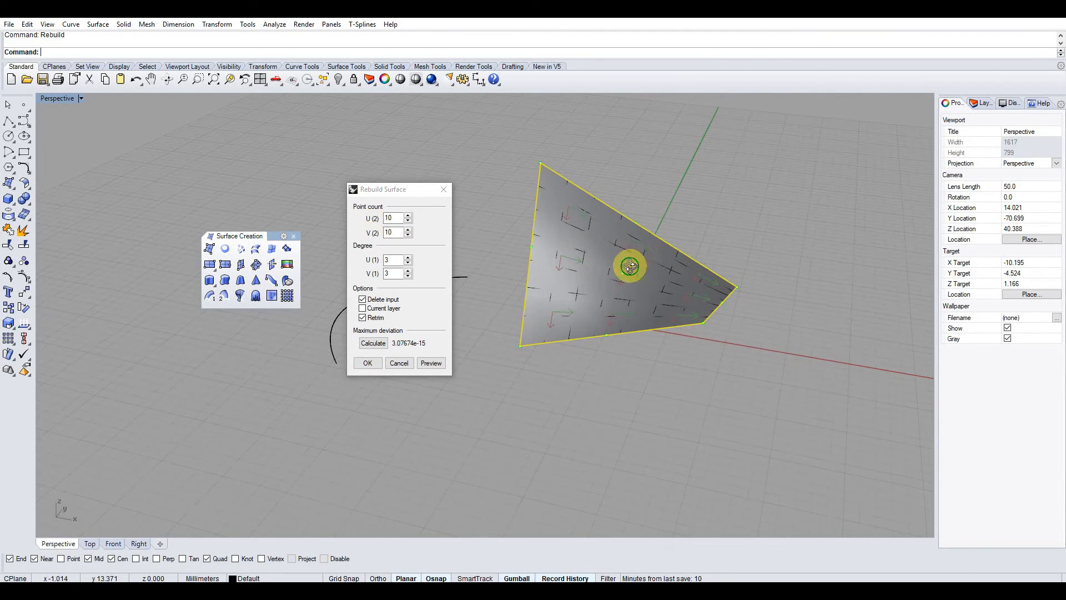
right_drag(628, 261, 616, 314)
drag(400, 191, 391, 170)
right_drag(632, 372, 637, 416)
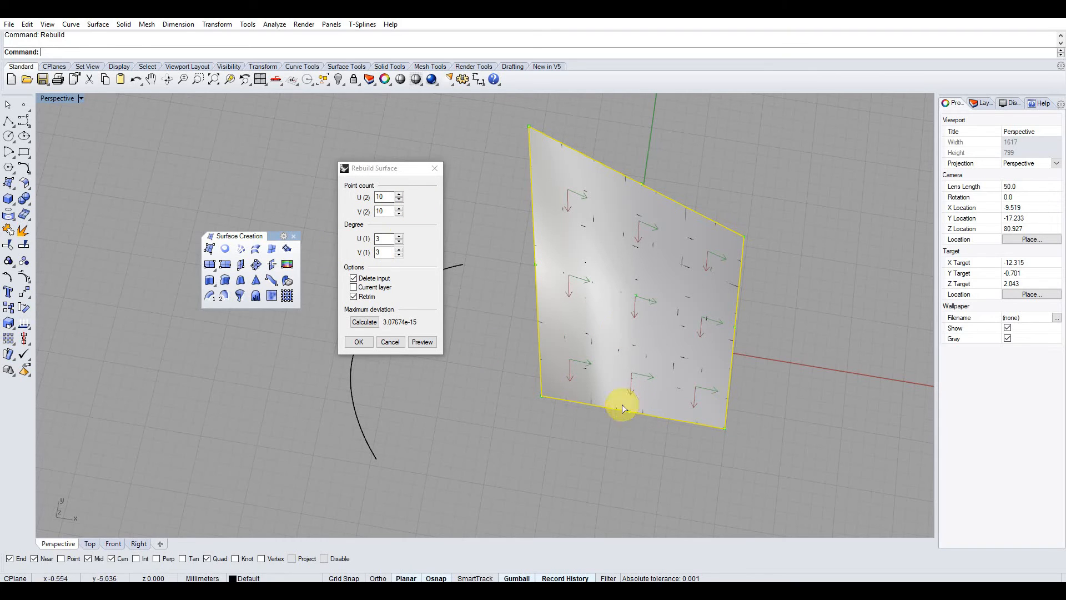
right_drag(651, 431, 602, 408)
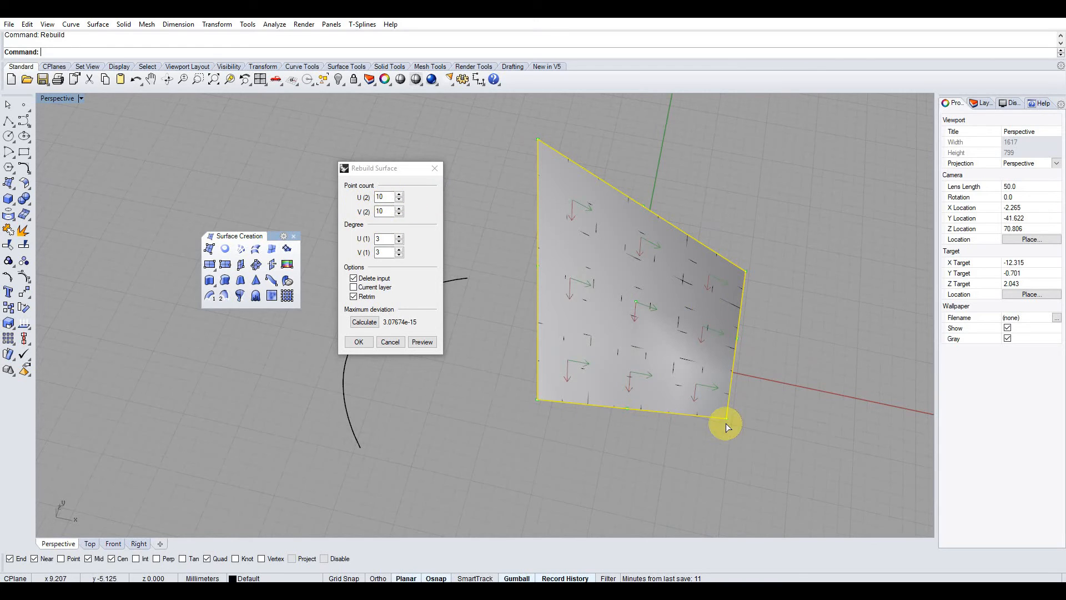
right_drag(661, 321, 406, 228)
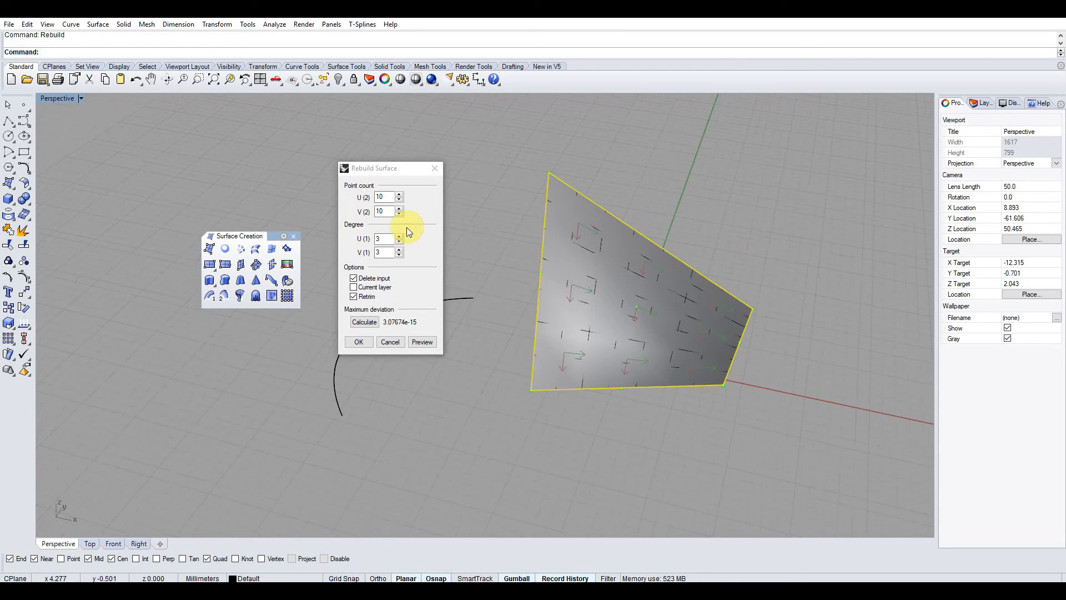
right_drag(579, 253, 690, 368)
click(393, 198)
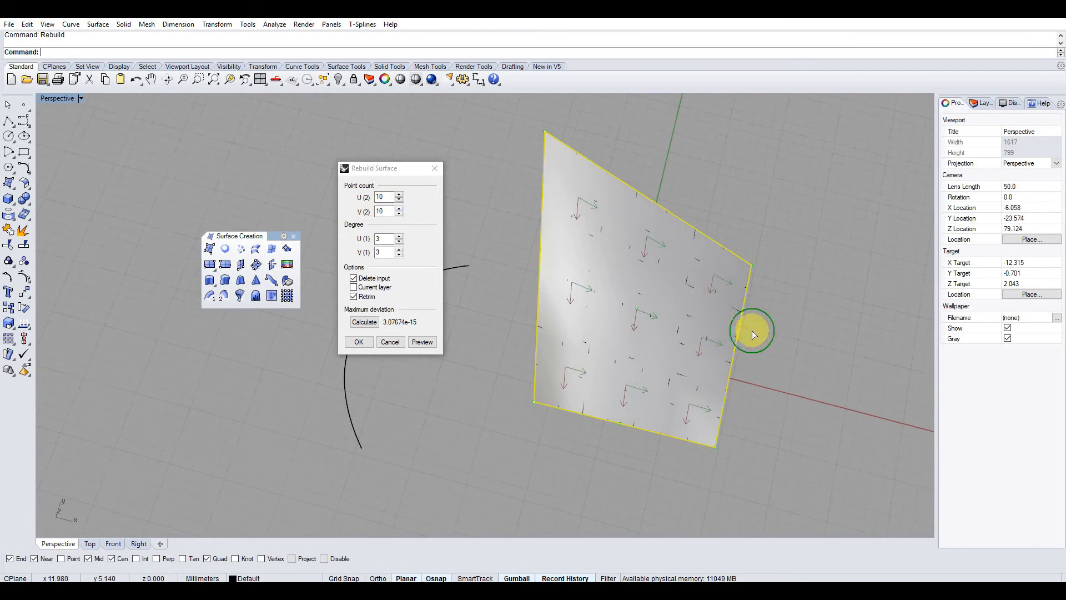
right_drag(719, 321, 547, 379)
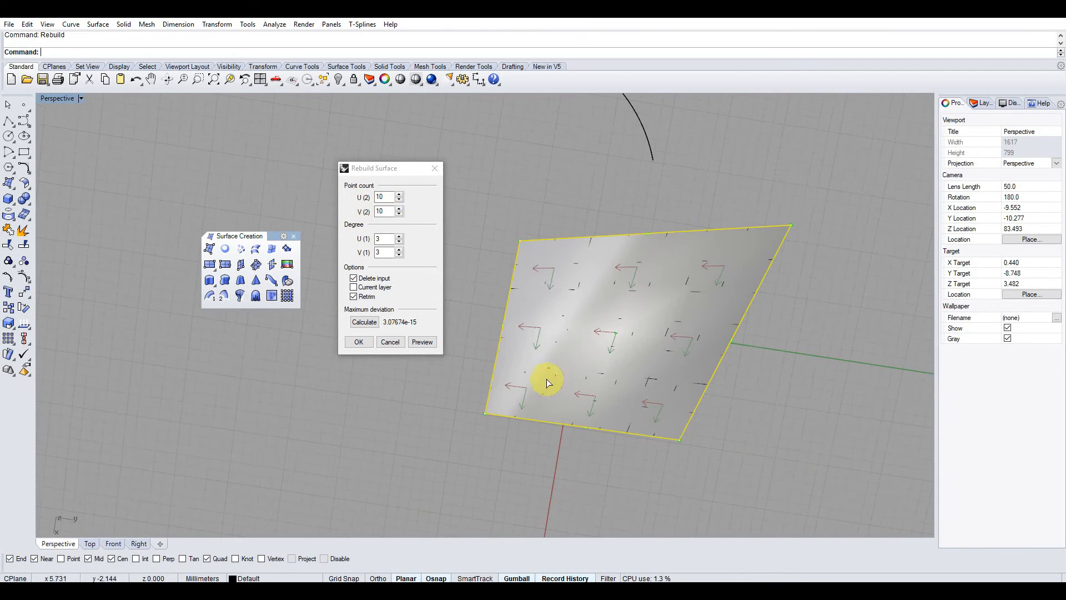
right_drag(491, 424, 712, 244)
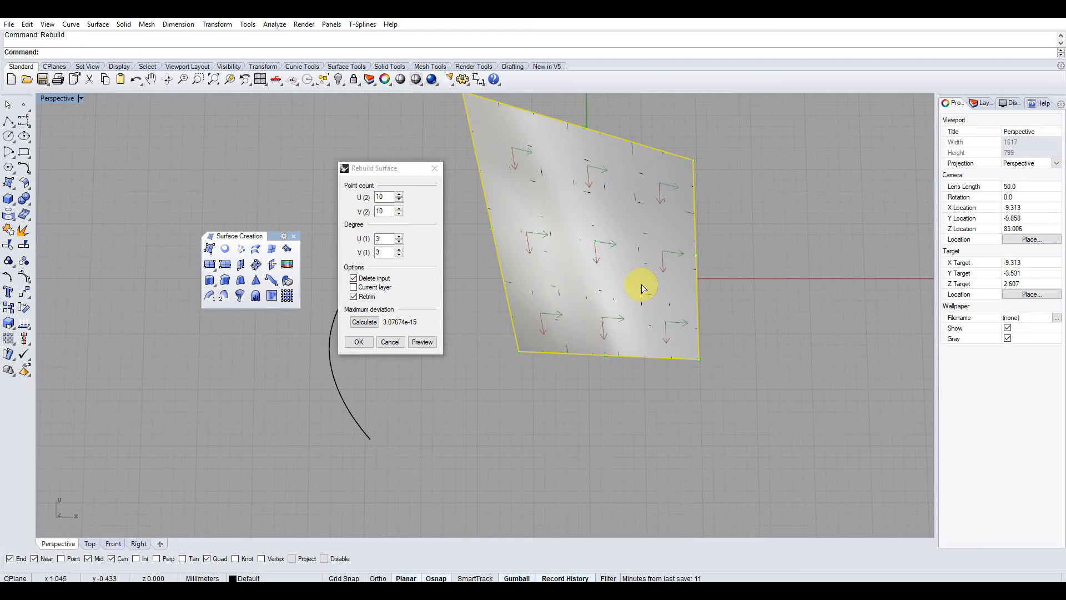
scroll(668, 235, up, 2)
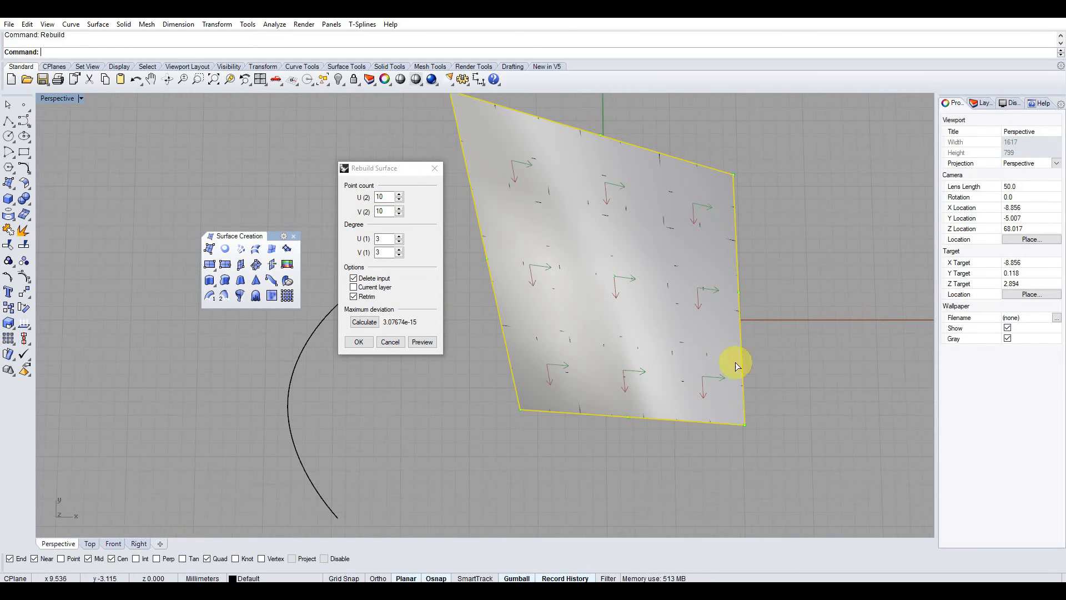
right_drag(699, 382, 512, 326)
Step: Rebuild the surface with 10 points in U, 5 points in V and degree 3 in both directions
click(388, 199)
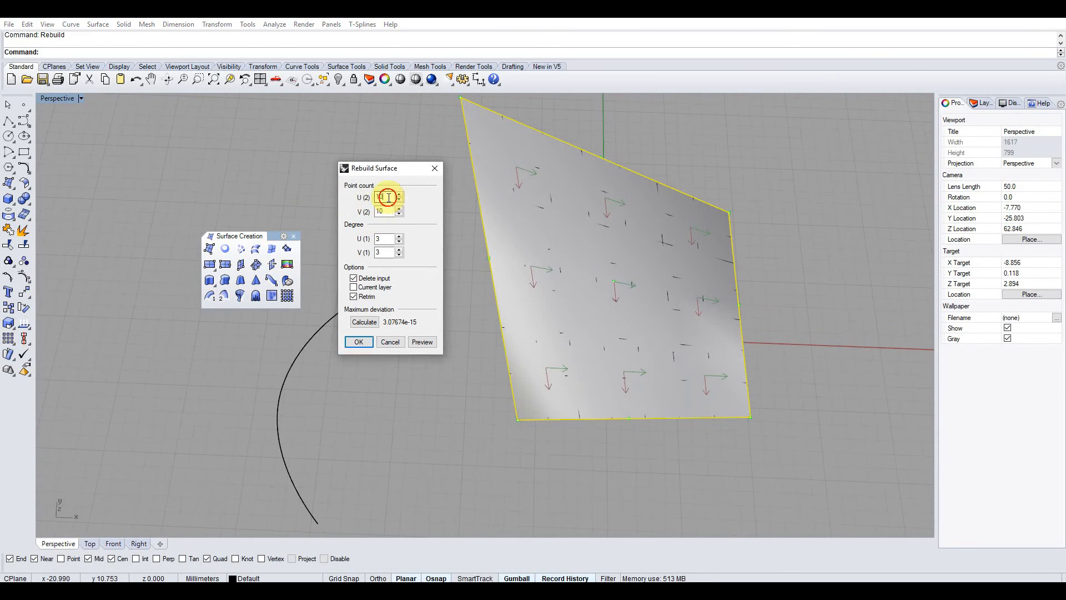
click(388, 213)
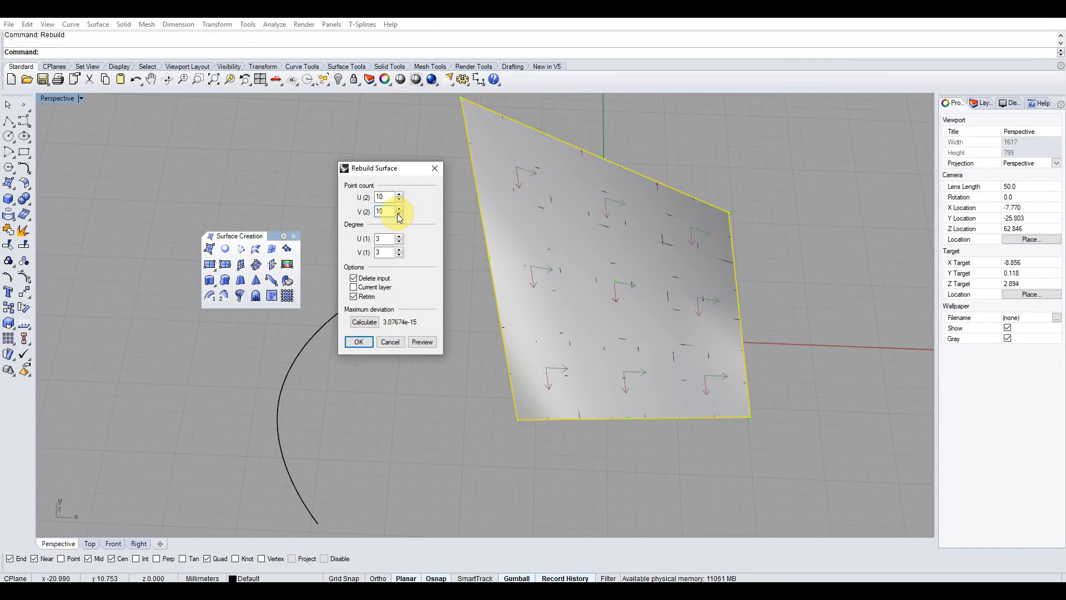
double_click(376, 210)
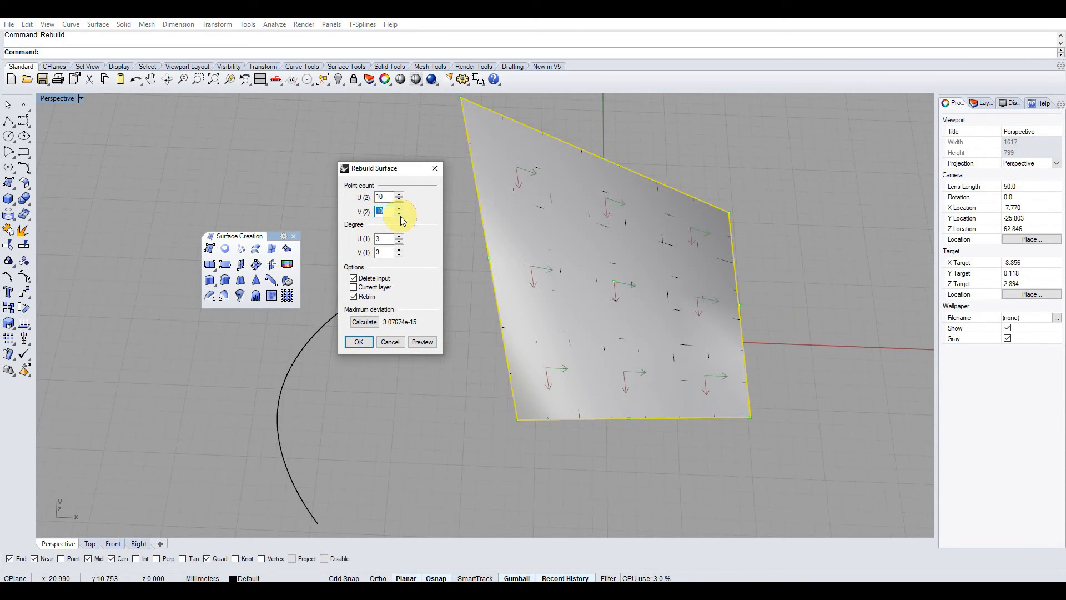
key(Return)
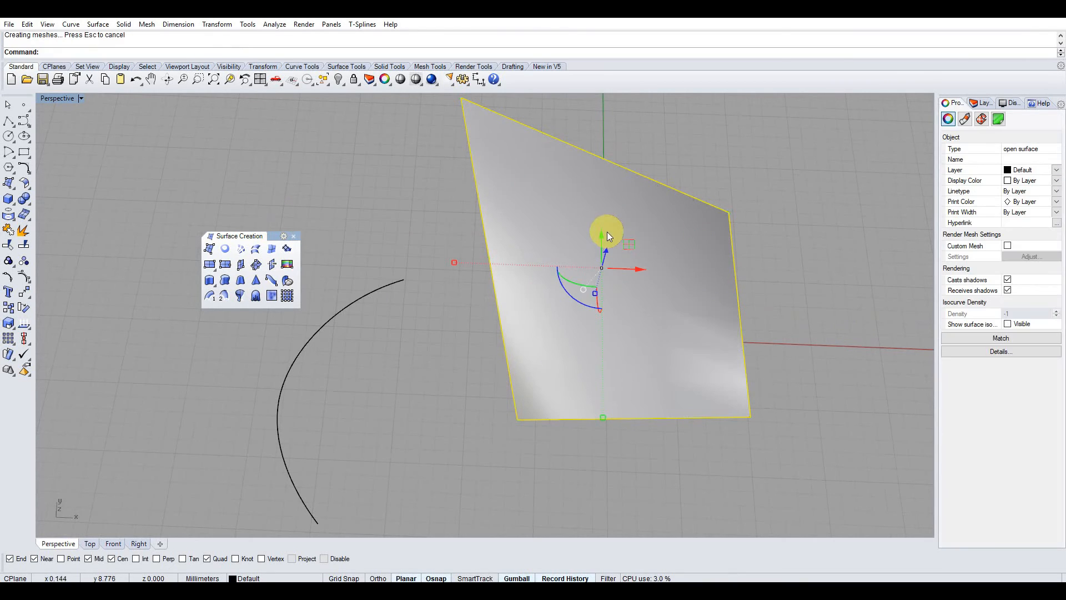
Step: Start Rebuild on the warped surface and switch the Perspective viewport to wireframe display
click(668, 300)
right_drag(667, 300, 694, 320)
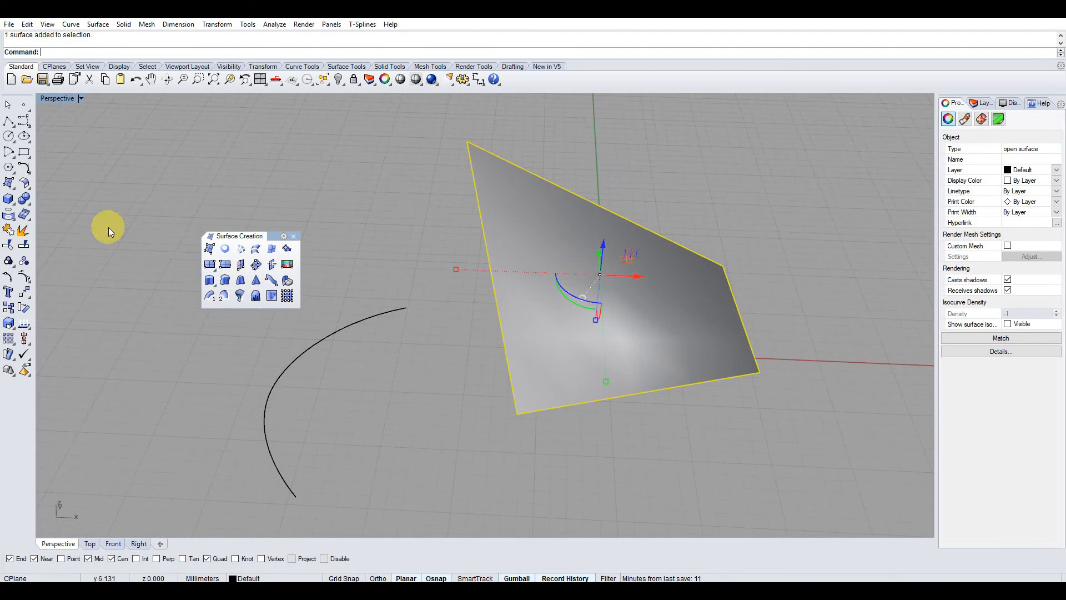
text(Rebuild)
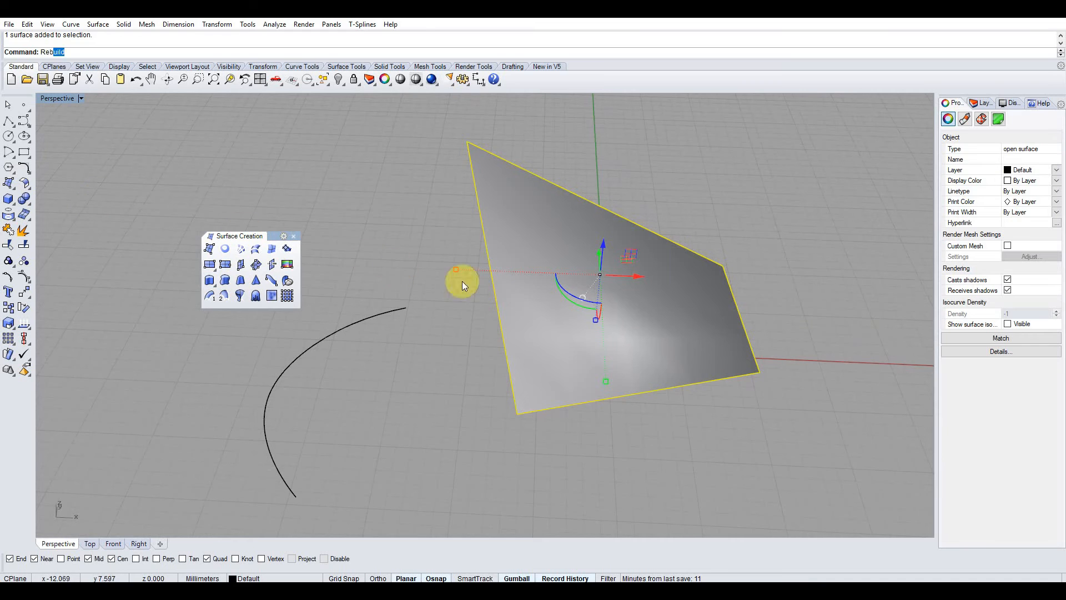
key(Return)
click(80, 98)
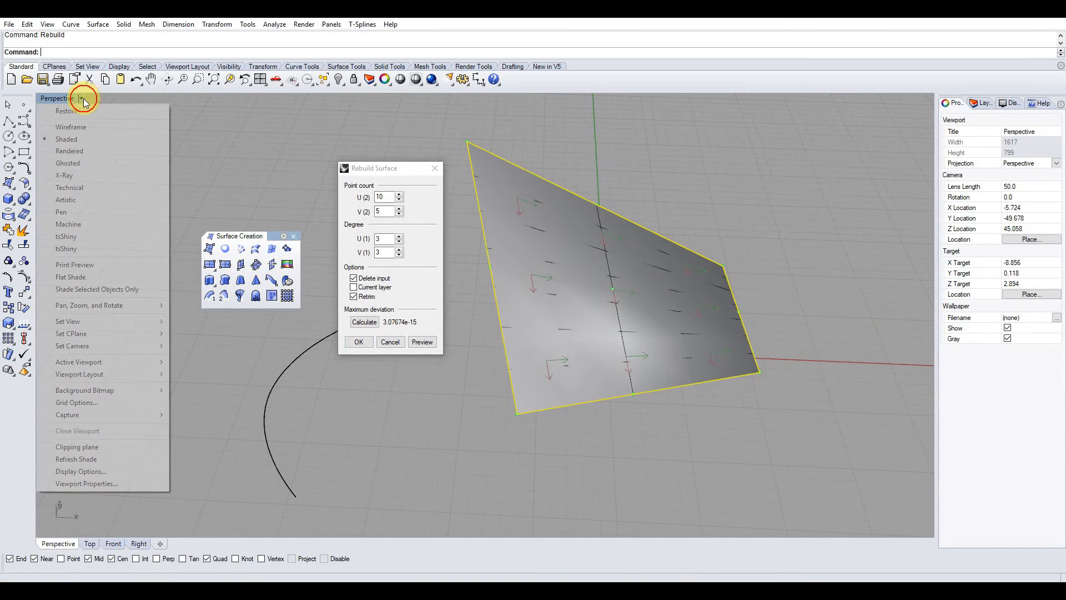
click(71, 127)
right_drag(685, 205, 683, 250)
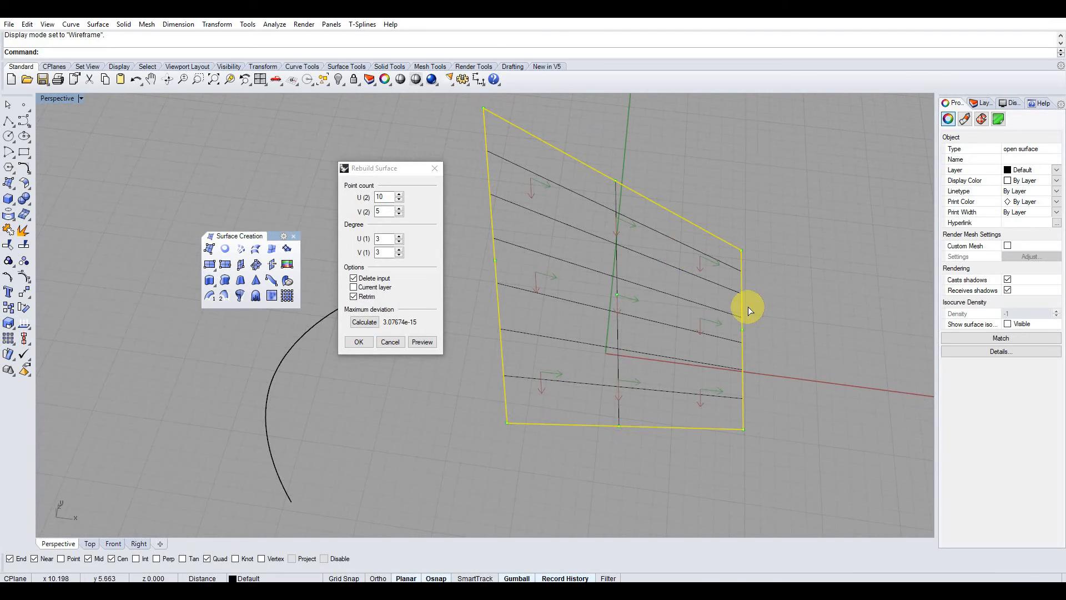
Step: Set the surface's V point count to 10 and accept the rebuild
click(395, 251)
double_click(388, 211)
text(10)
key(Return)
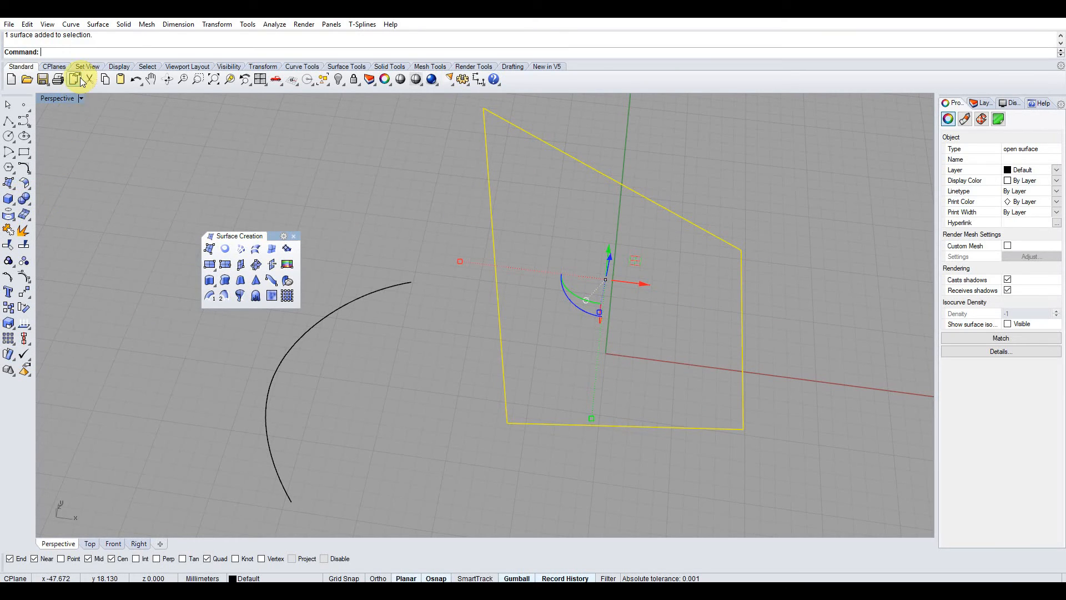
Step: Start Rebuild on the surface again and move its dialog clear to inspect the U and V grid preview
text(rebuild)
key(Return)
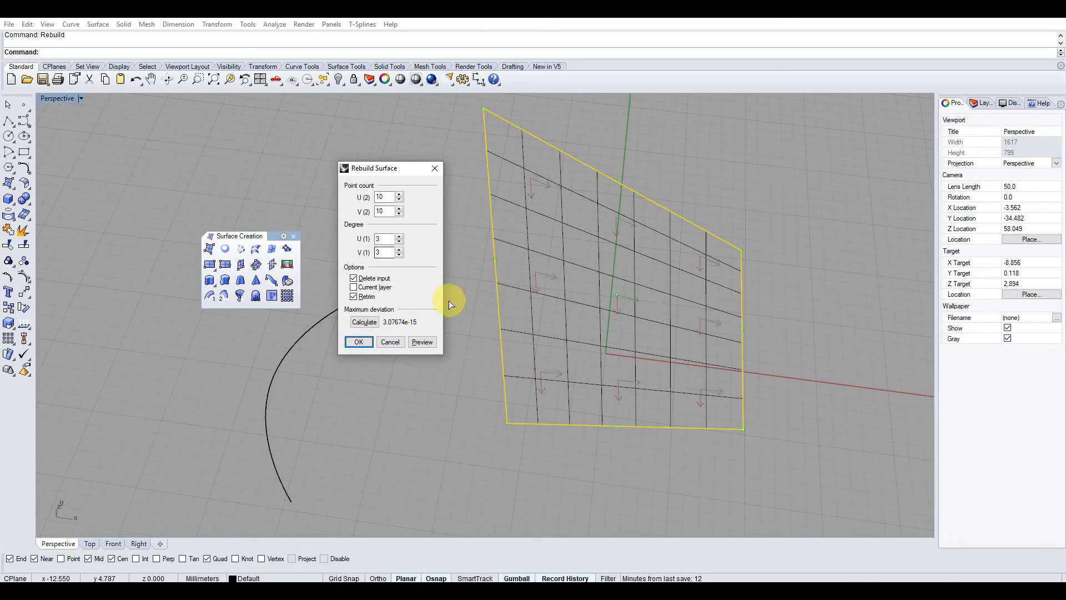
drag(391, 171, 400, 146)
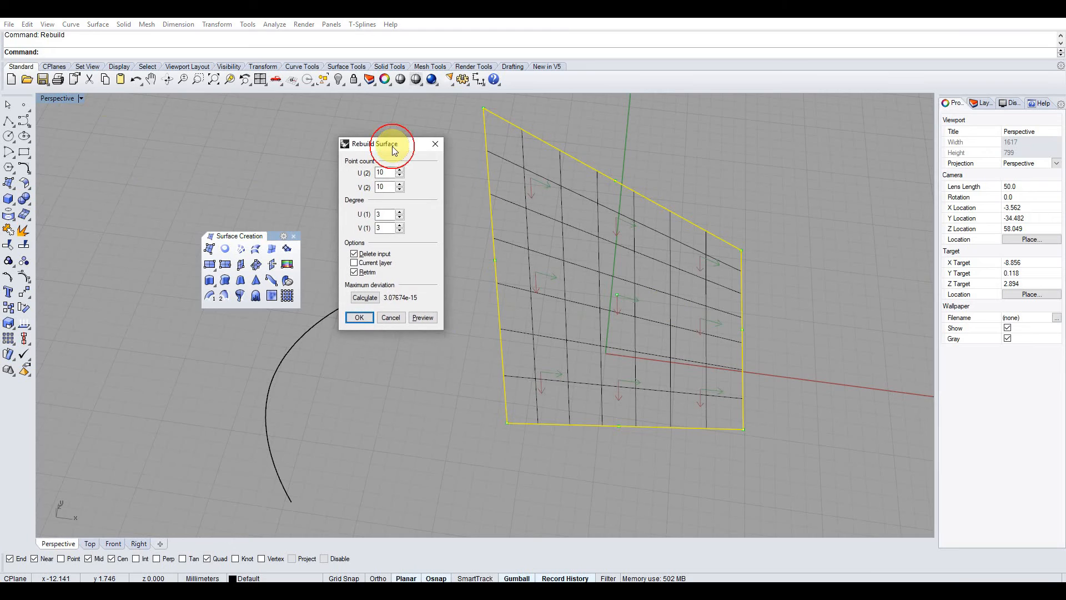
right_drag(753, 274, 737, 254)
drag(401, 147, 859, 159)
right_drag(763, 326, 695, 332)
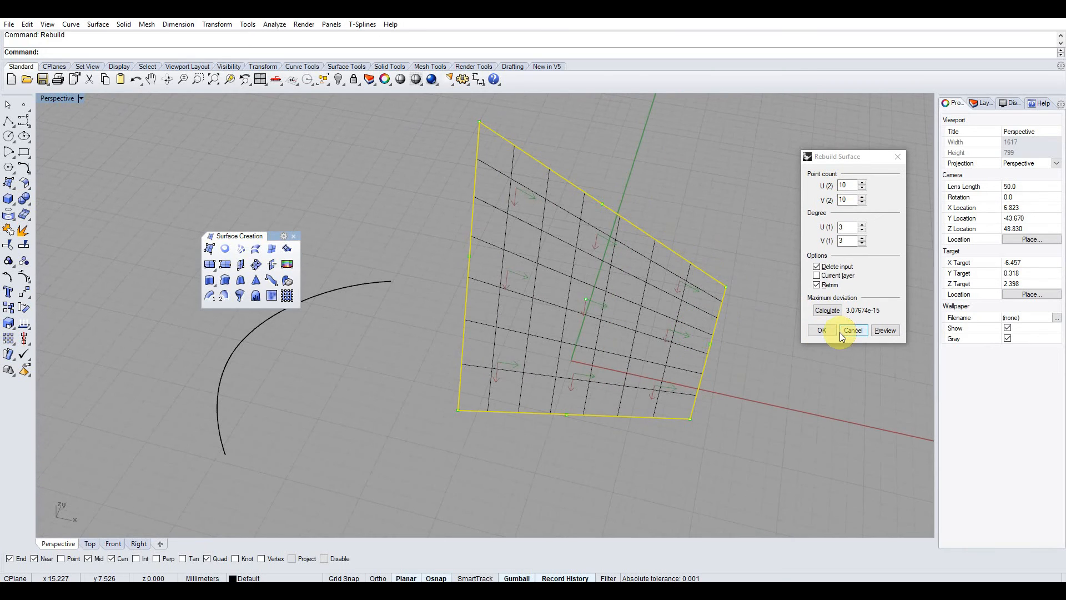
right_drag(727, 447, 624, 398)
scroll(627, 349, up, 4)
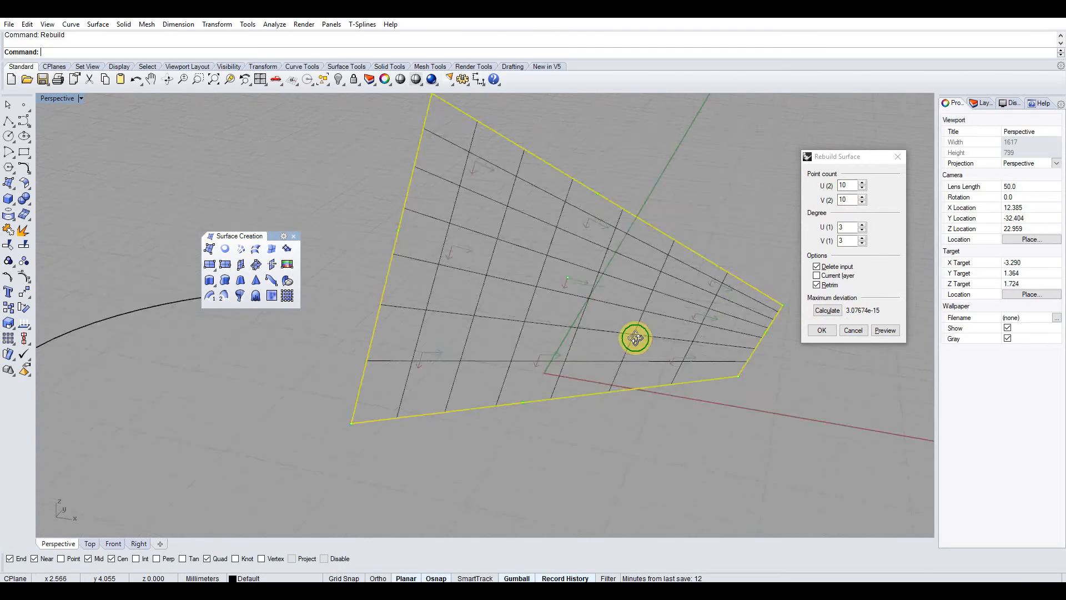
Step: Rebuild the surface with 5 points in U and 5 points in V, previewing the grid first
click(851, 184)
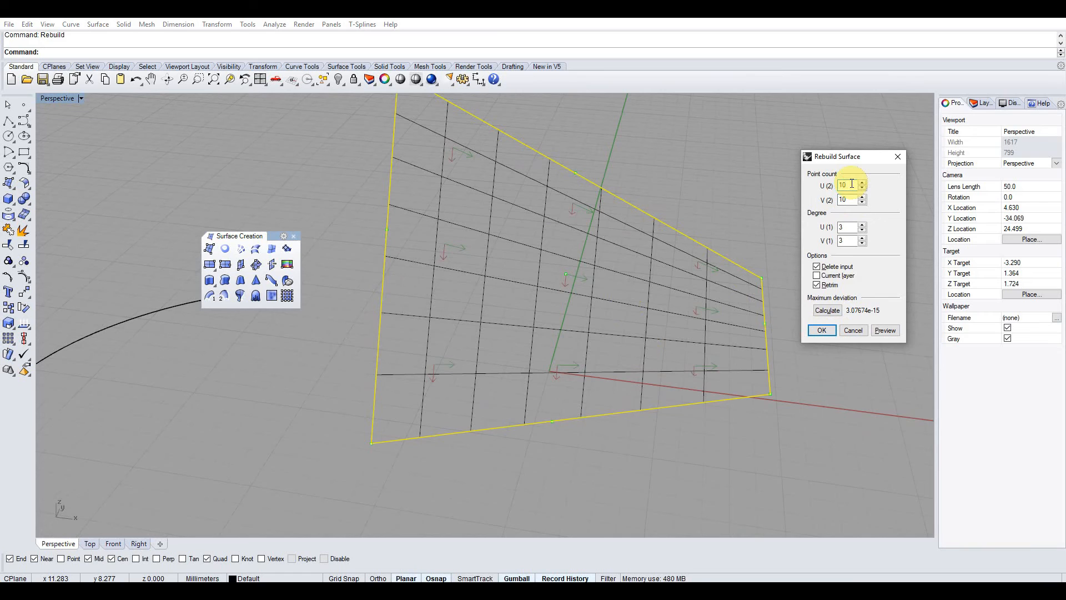
double_click(845, 186)
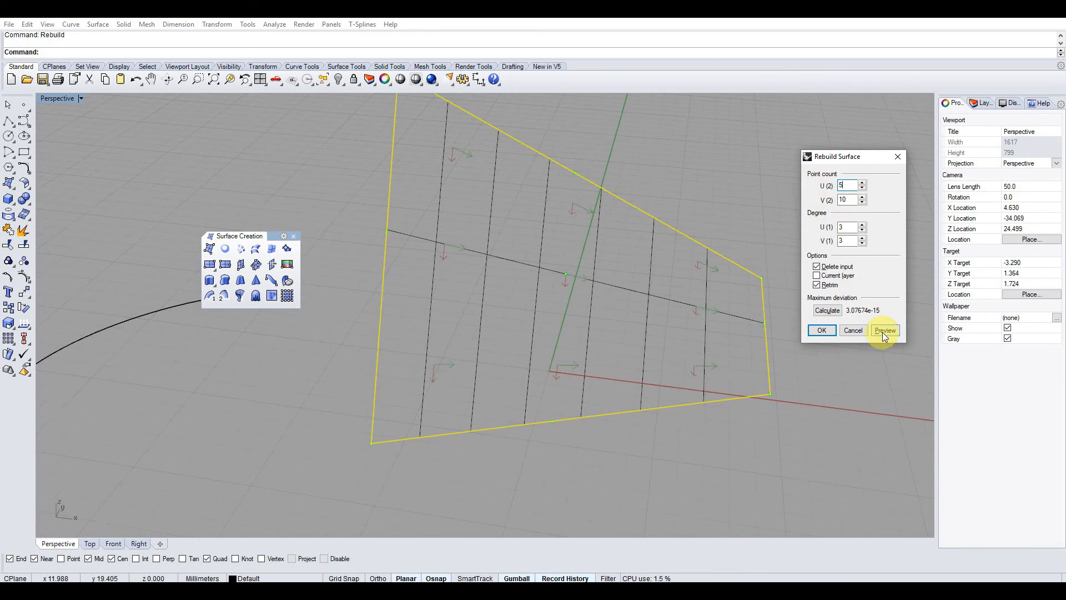
double_click(845, 200)
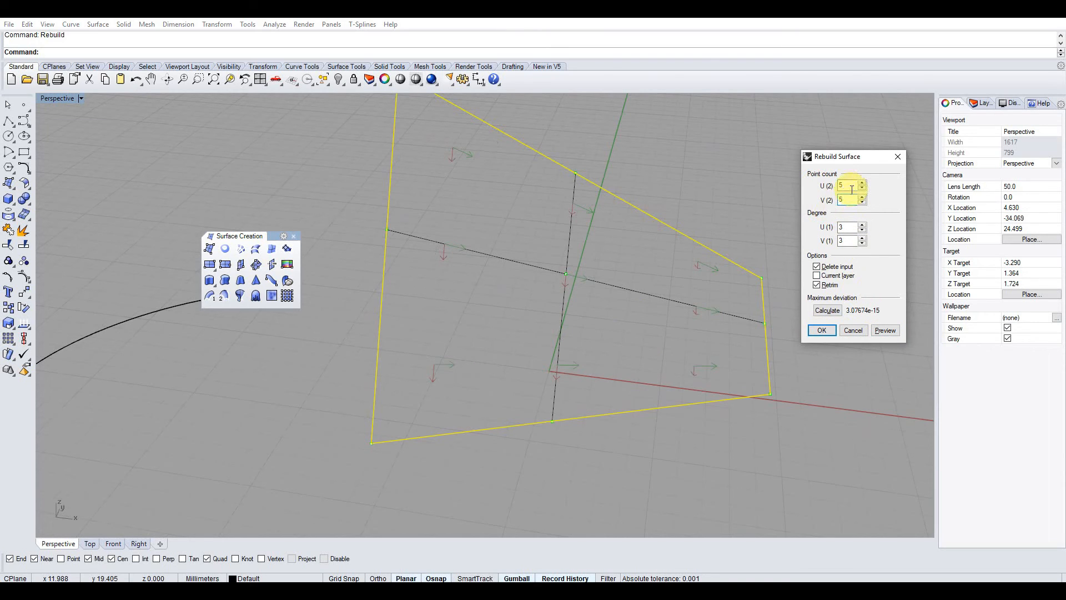
right_drag(687, 292, 631, 337)
scroll(742, 423, down, 2)
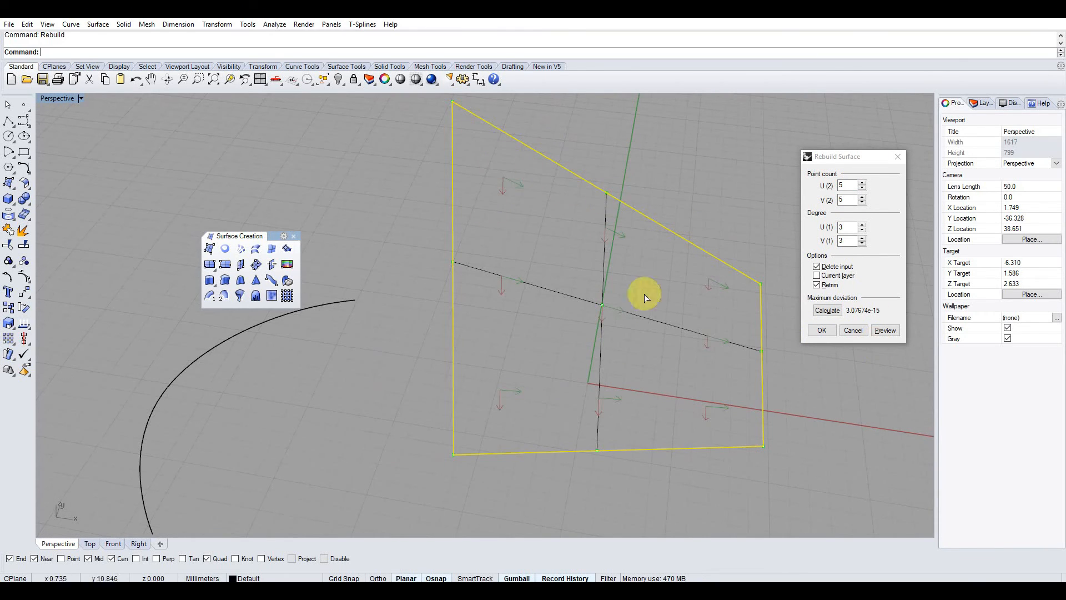
click(885, 331)
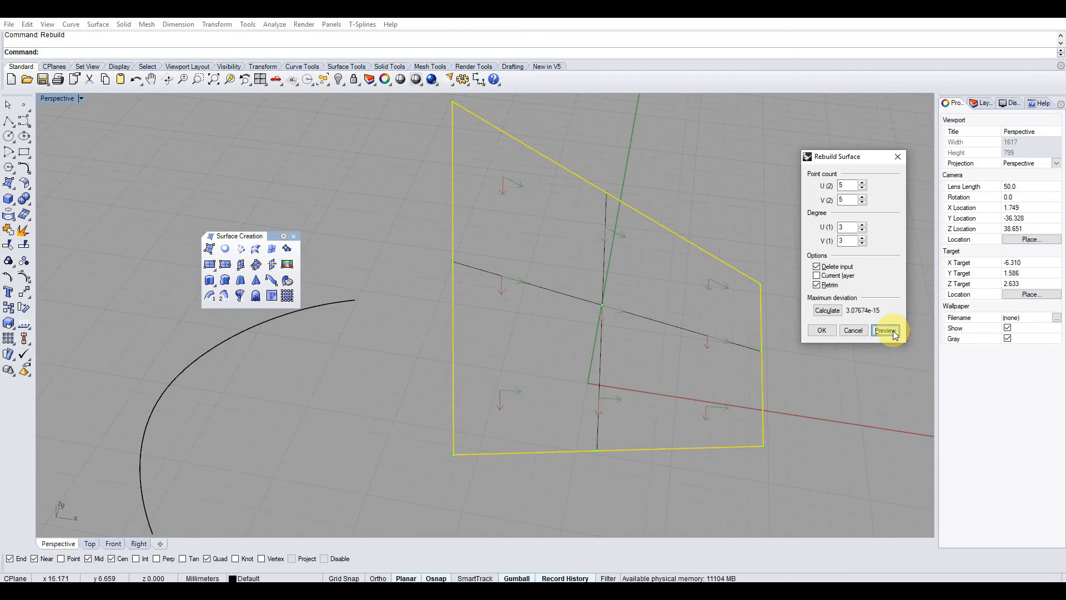
click(822, 330)
click(825, 332)
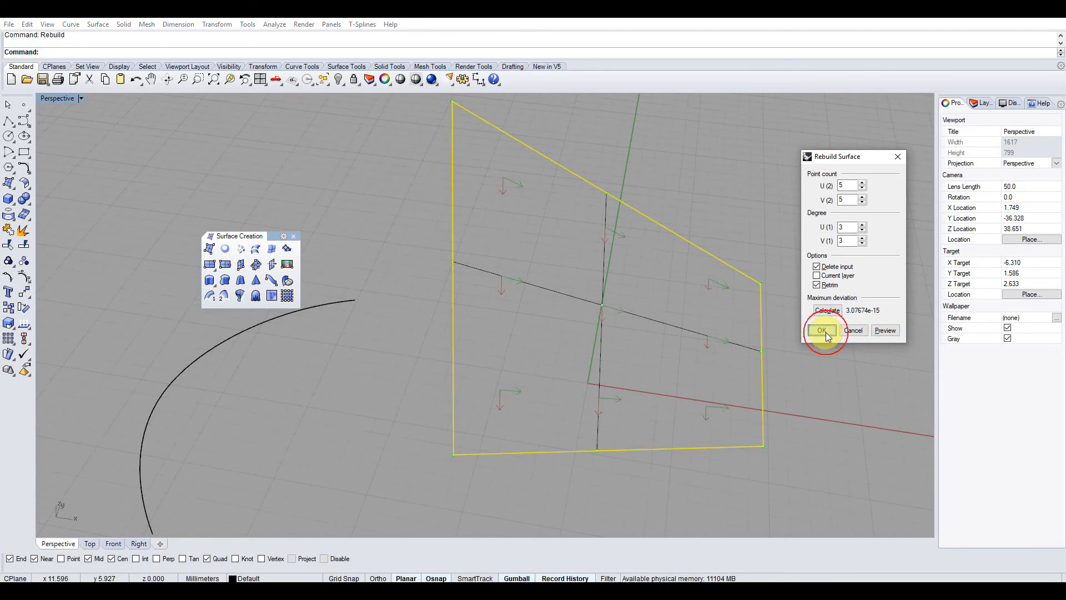
Step: Show the rebuilt surface's control points and switch the Perspective viewport to shaded display
right_drag(589, 340, 576, 327)
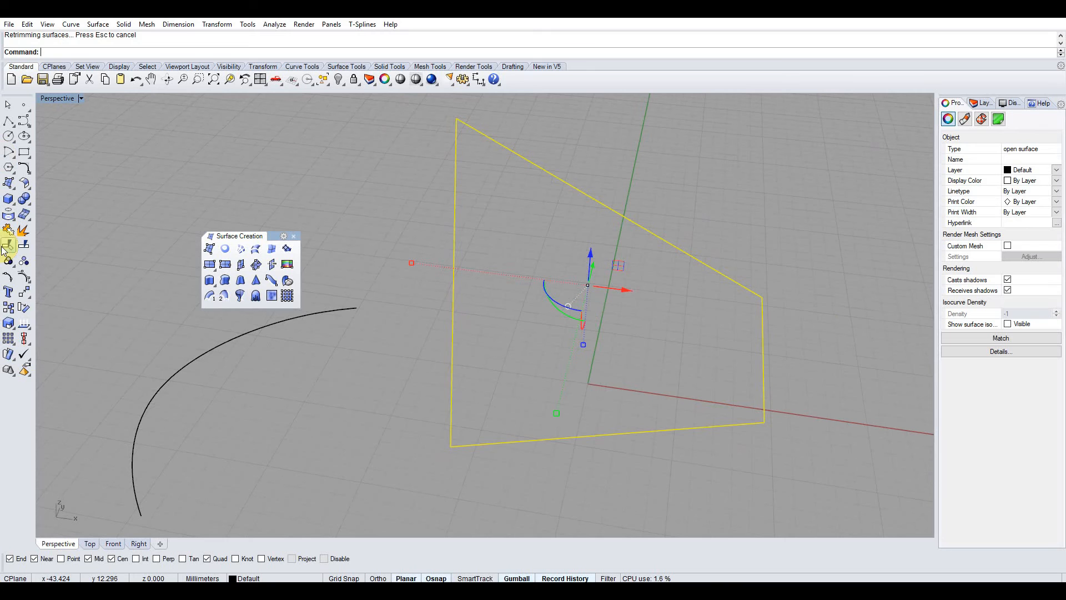
click(23, 276)
right_drag(565, 282, 576, 261)
click(84, 99)
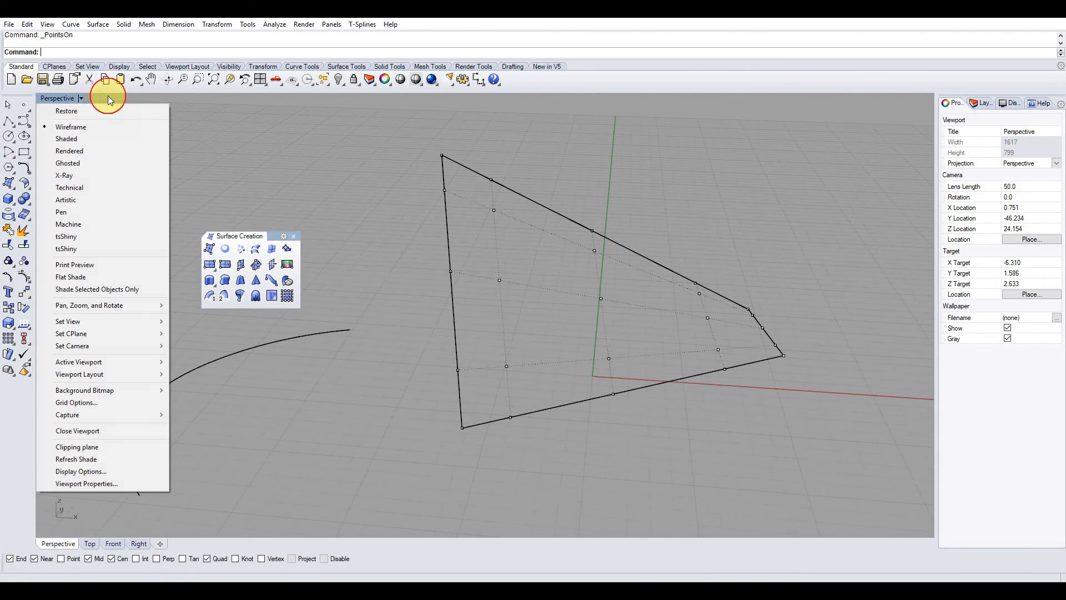
click(92, 138)
Step: Raise two separate interior control points of the surface vertically to form bulges
right_drag(564, 275, 461, 244)
click(501, 277)
drag(461, 244, 481, 181)
right_drag(481, 181, 397, 260)
click(705, 334)
right_drag(706, 312, 684, 267)
drag(683, 268, 668, 188)
right_drag(668, 188, 578, 266)
Step: Raise a third interior control point of the surface vertically
click(598, 301)
right_drag(597, 301, 495, 376)
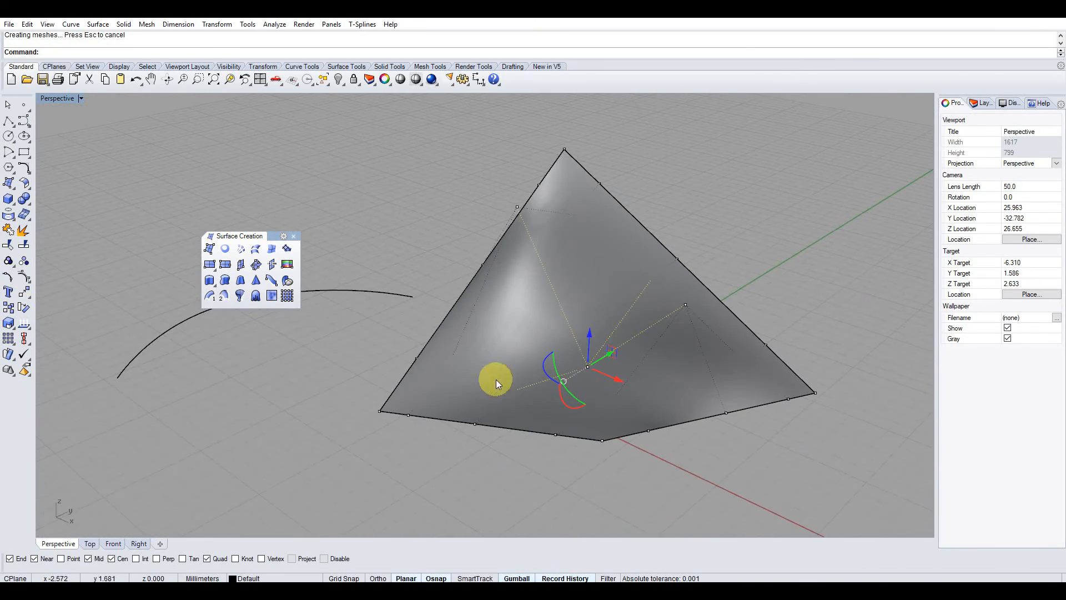
click(517, 401)
right_drag(532, 405, 514, 362)
drag(494, 318, 491, 254)
right_drag(638, 336, 548, 354)
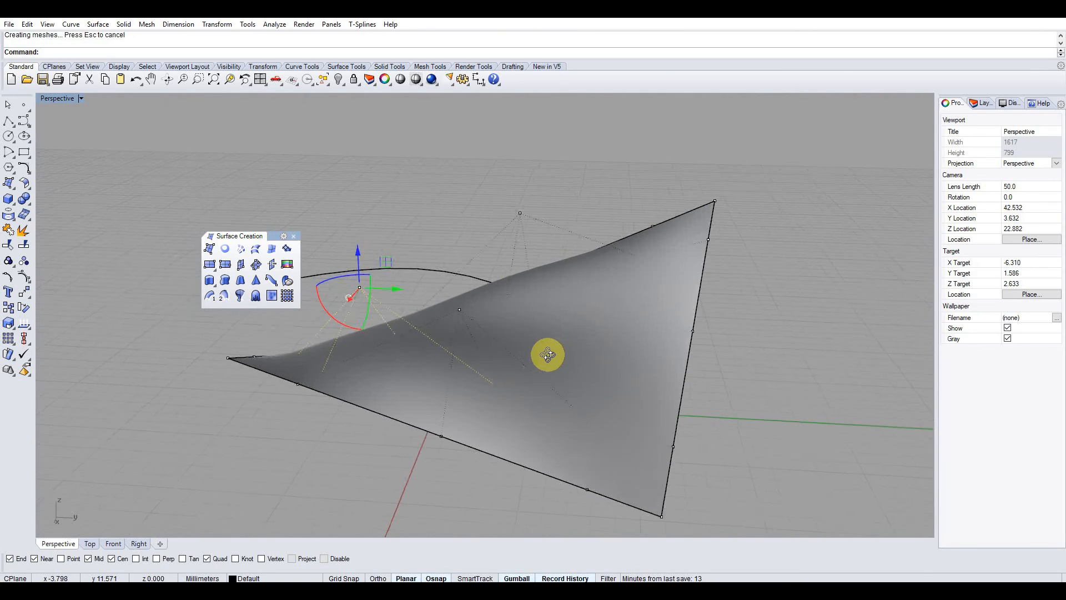
Step: Lower two interior control points one after the other to form a hollow in the surface
click(601, 419)
right_drag(601, 419, 601, 316)
drag(601, 316, 593, 438)
right_drag(593, 438, 516, 439)
scroll(518, 360, down, 4)
right_drag(517, 360, 465, 395)
scroll(450, 388, up, 2)
drag(438, 377, 483, 429)
right_drag(487, 406, 509, 332)
drag(472, 322, 477, 356)
right_drag(514, 297, 690, 349)
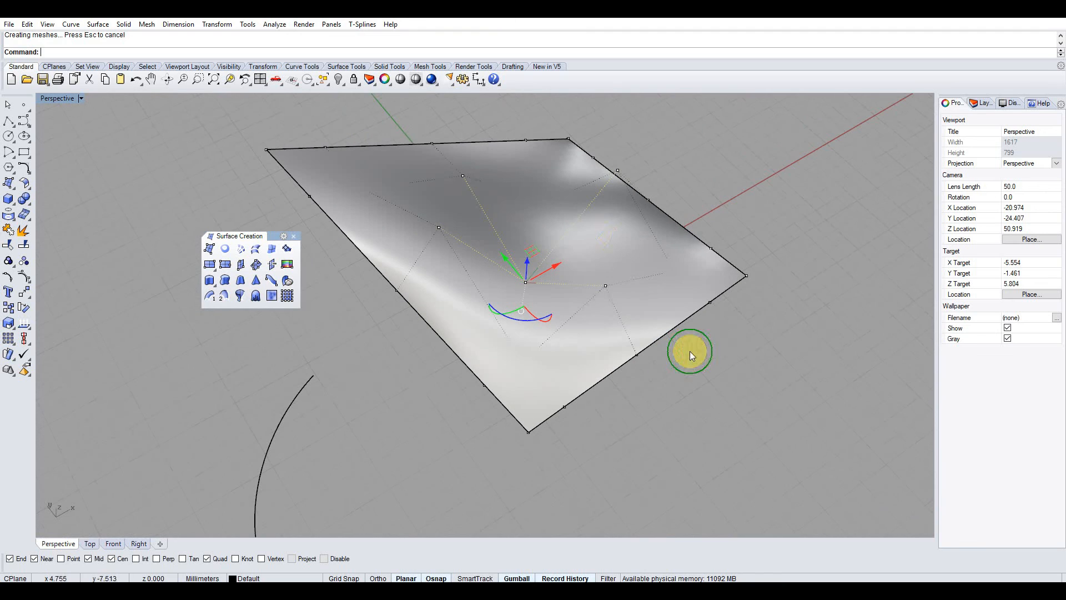
Step: Examine the reshaped surface and its control points from several angles
scroll(622, 259, down, 4)
shift+right_drag(536, 277, 579, 319)
scroll(644, 302, up, 2)
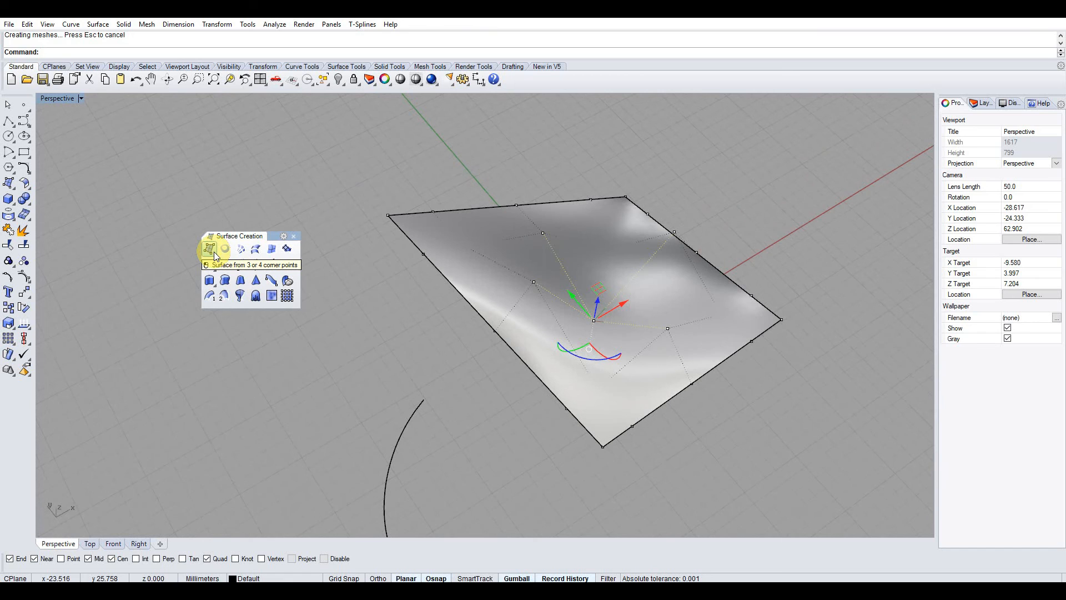
right_drag(690, 261, 584, 270)
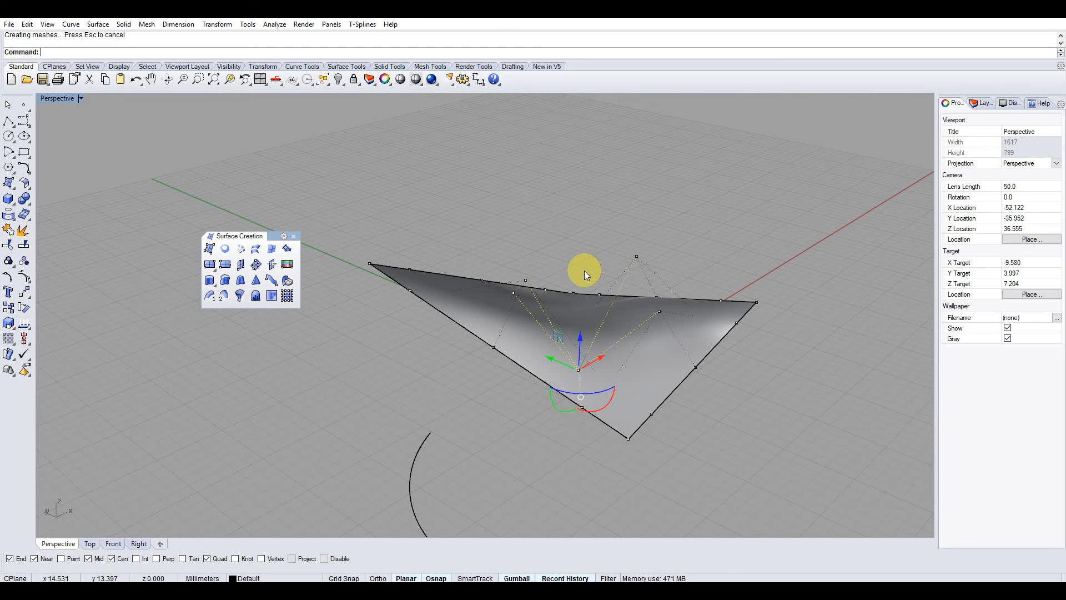
right_drag(706, 231, 590, 247)
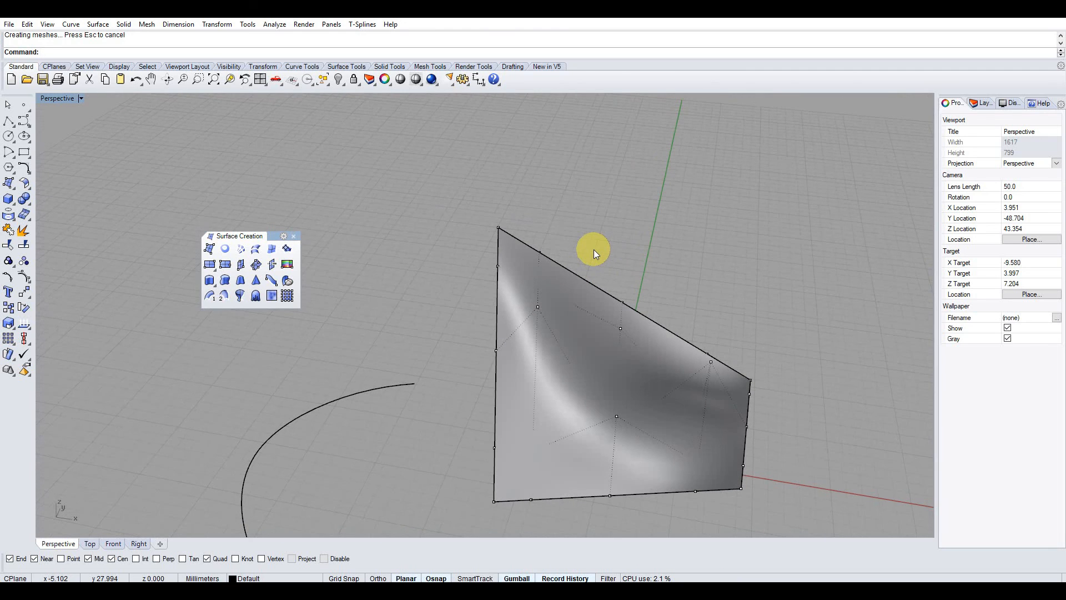
right_drag(624, 305, 588, 325)
right_drag(632, 372, 673, 345)
Step: Select two neighbouring interior control points near the surface's front edge and lower them together
right_drag(537, 350, 541, 323)
drag(540, 322, 571, 366)
right_drag(571, 367, 555, 299)
drag(545, 297, 546, 328)
right_drag(614, 326, 494, 325)
right_drag(477, 248, 561, 289)
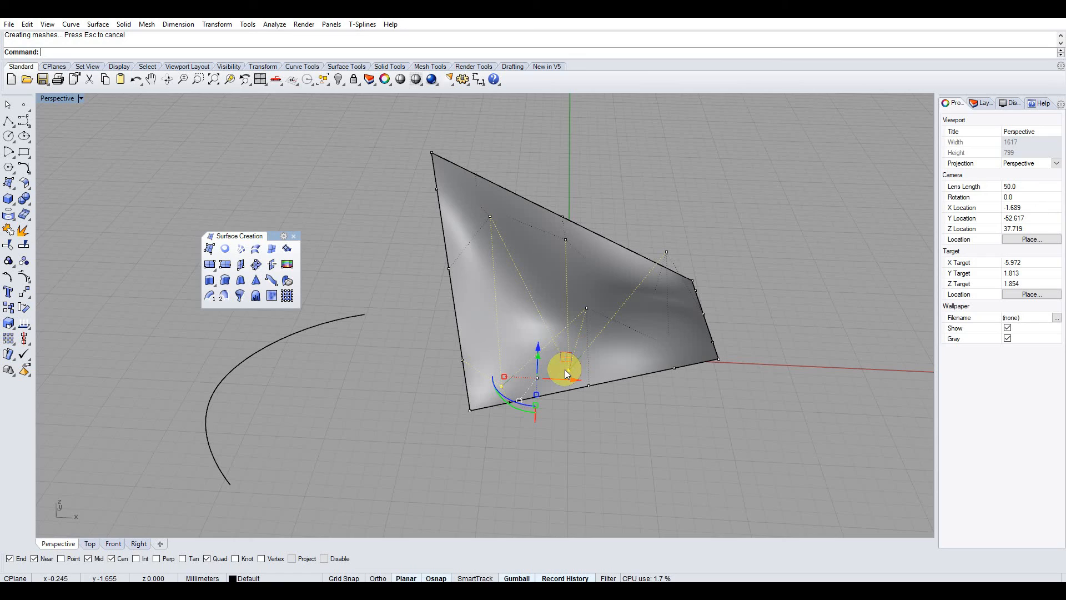
right_drag(633, 357, 595, 383)
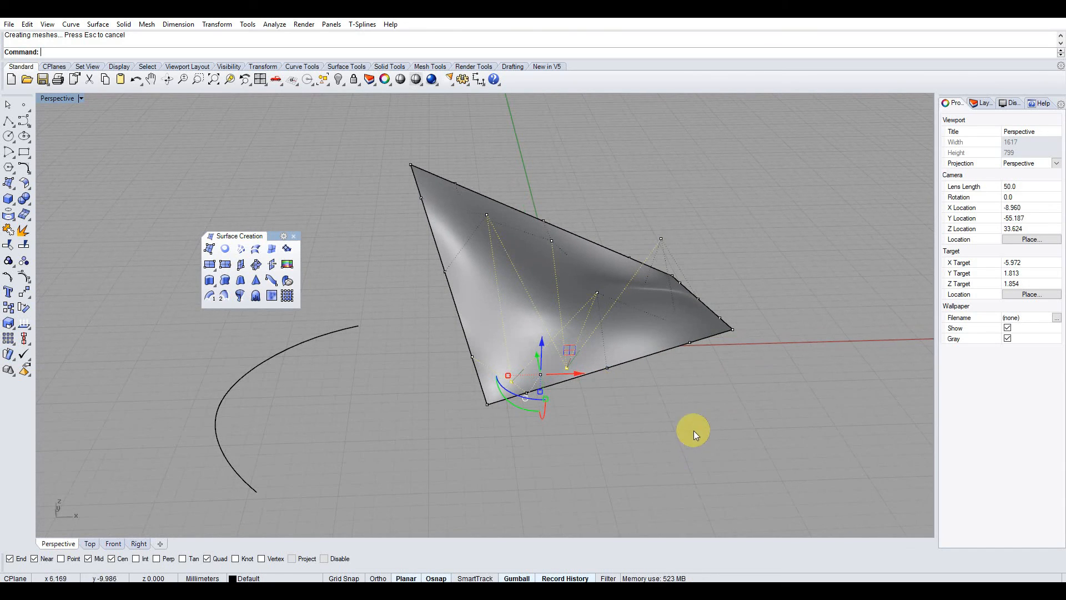
mouse_move(700, 428)
right_down()
mouse_move(683, 417)
mouse_move(729, 431)
mouse_move(683, 430)
mouse_move(690, 449)
mouse_move(699, 443)
mouse_move(687, 429)
right_up()
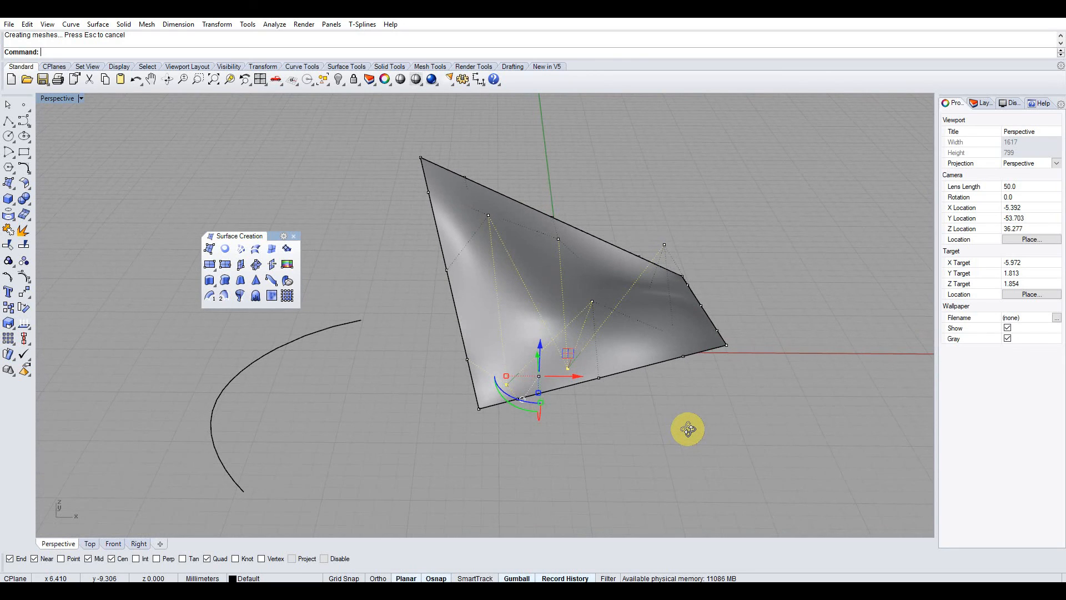
right_drag(688, 429, 767, 516)
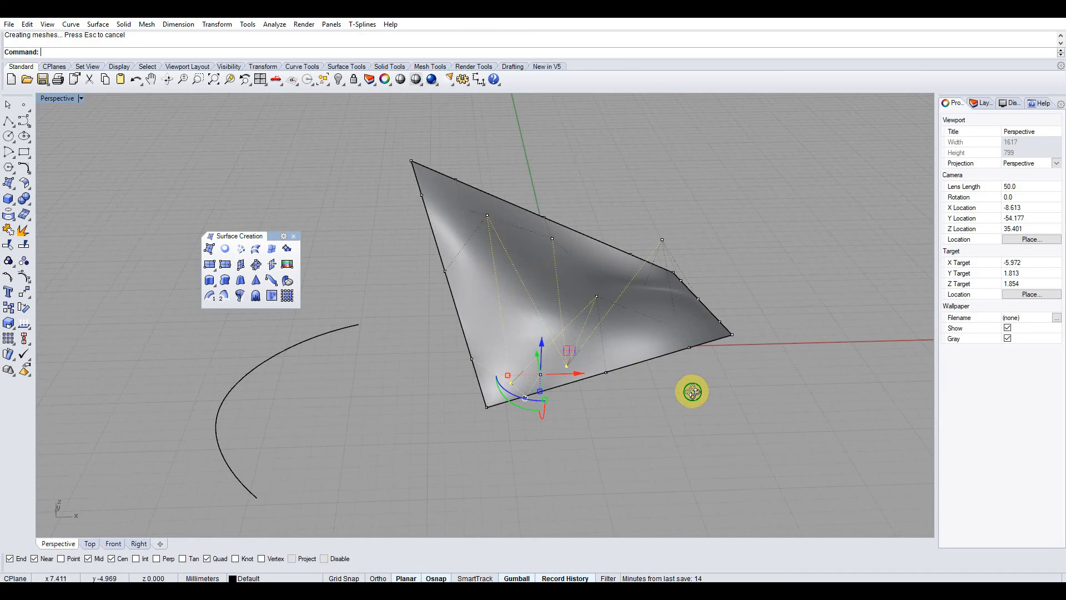
right_drag(692, 388, 779, 547)
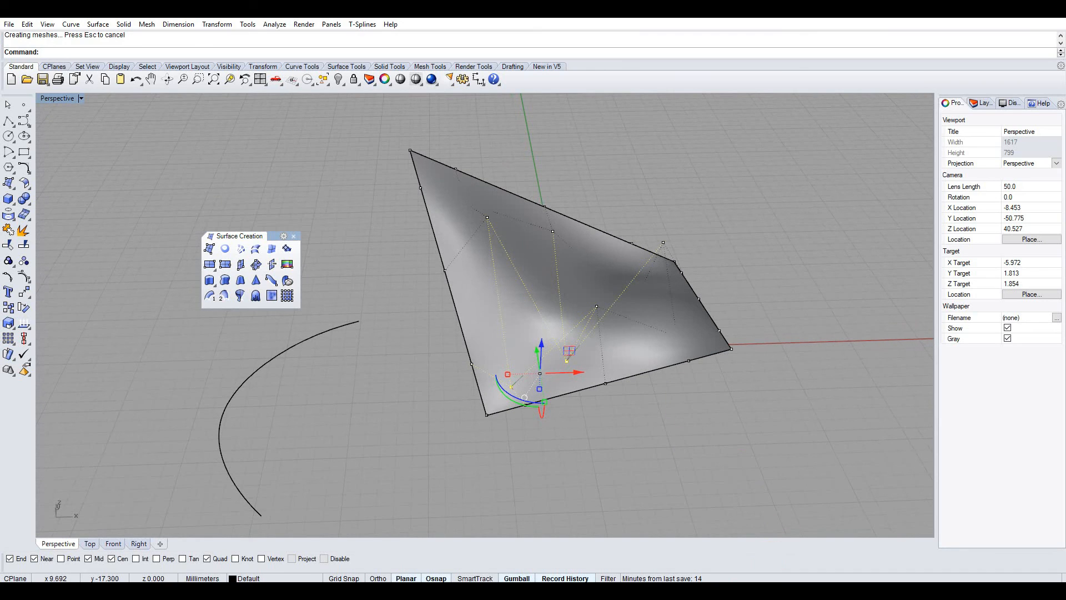